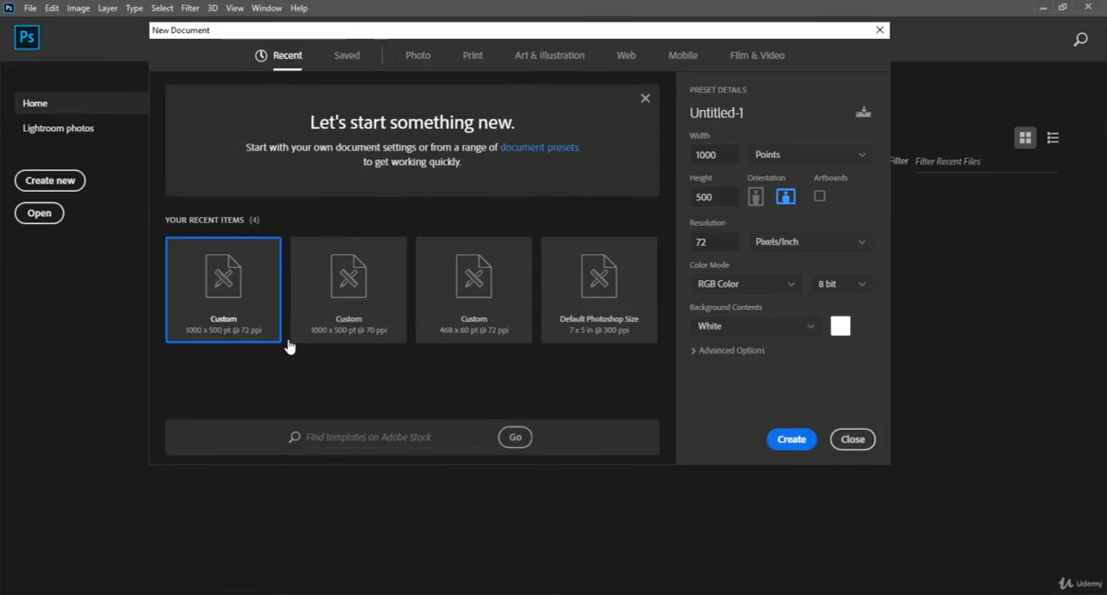
Create a new document 1000 by 500 points at 72 pixels/inch, in RGB Color with a white background.
left_click(219, 301)
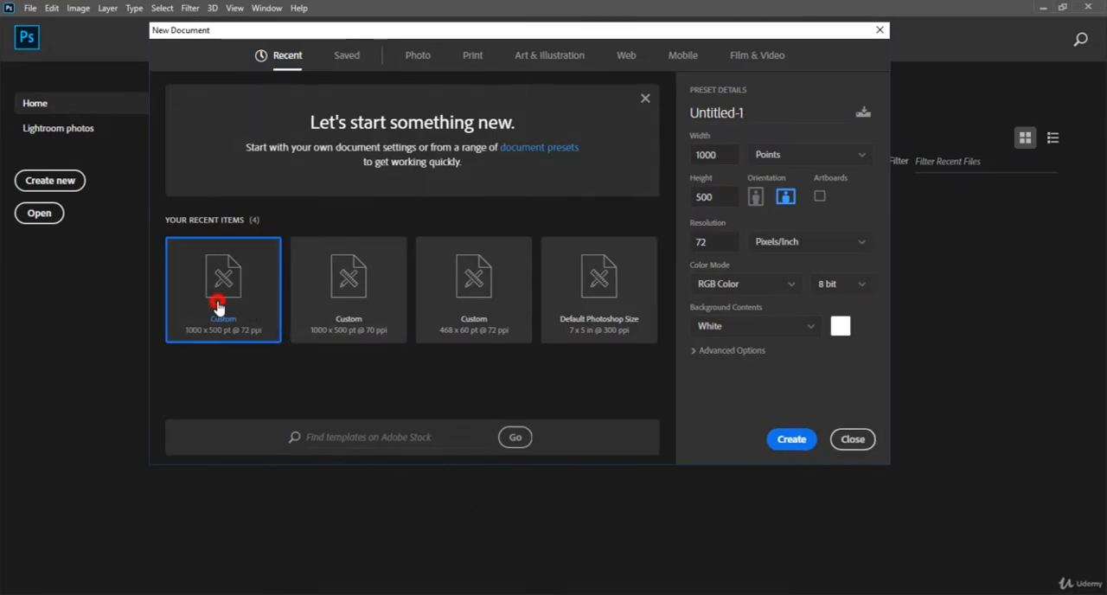
left_click(709, 154)
left_click(715, 198)
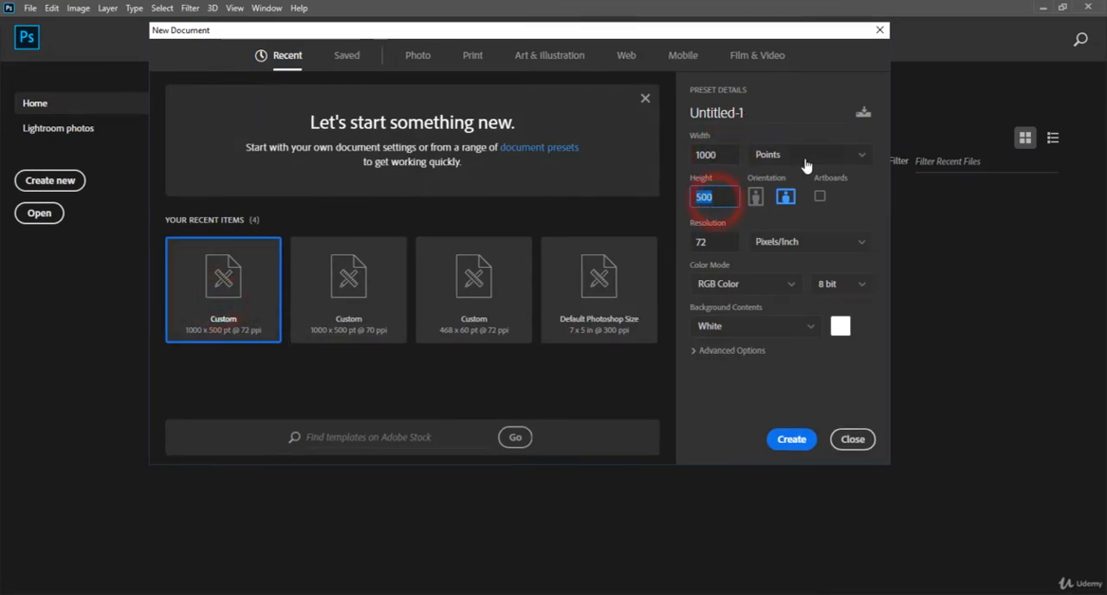
left_click(721, 242)
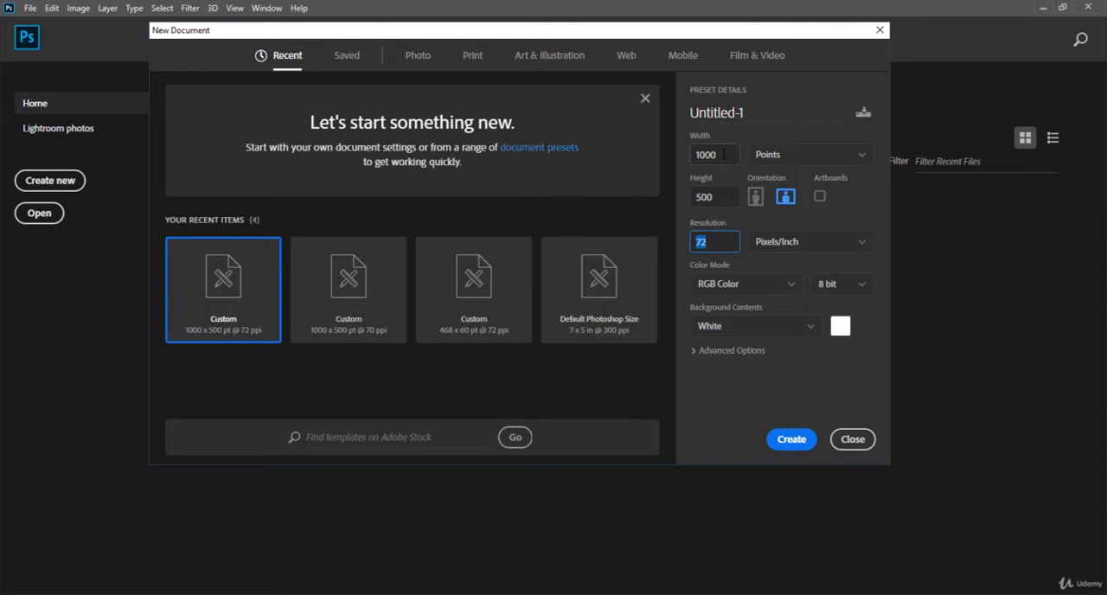
left_click(723, 155)
key("Tab")
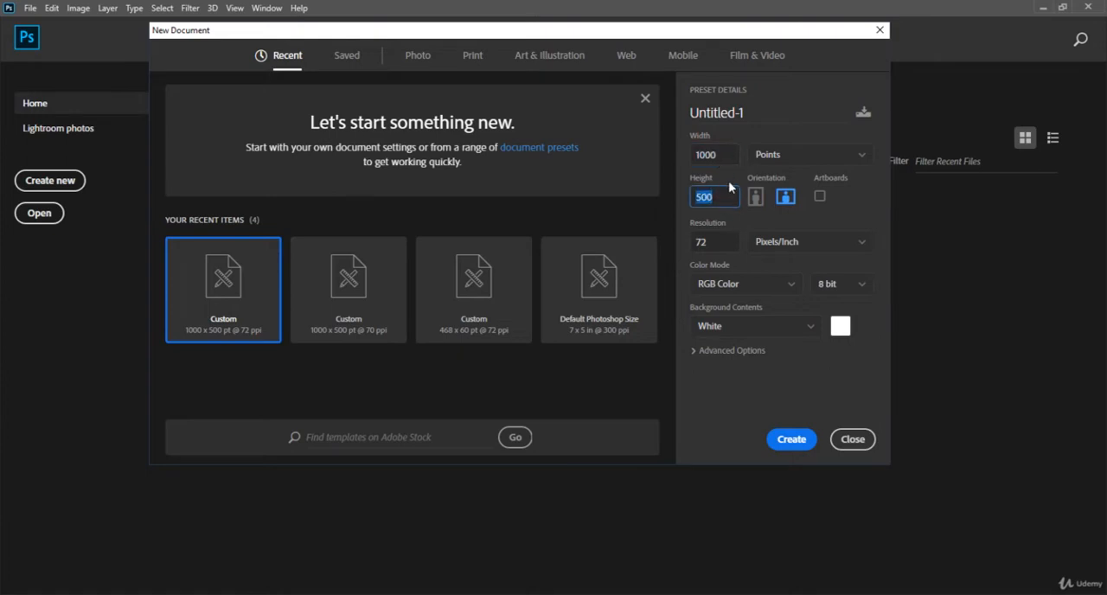
left_click(788, 445)
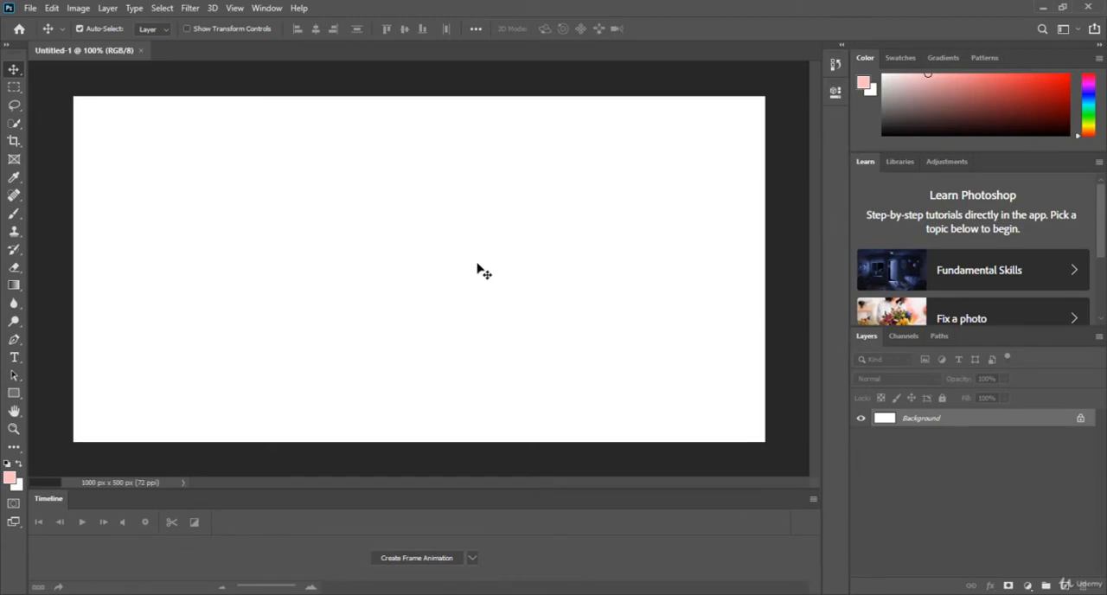
Create a frame animation in the timeline for the new document.
left_click(472, 559)
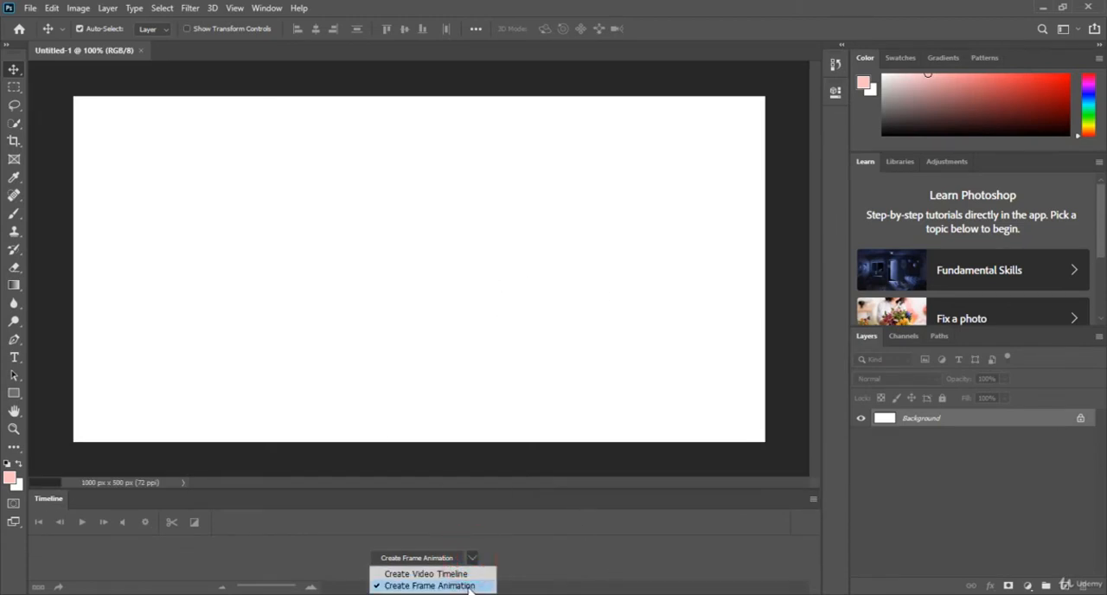
left_click(467, 586)
left_click(434, 558)
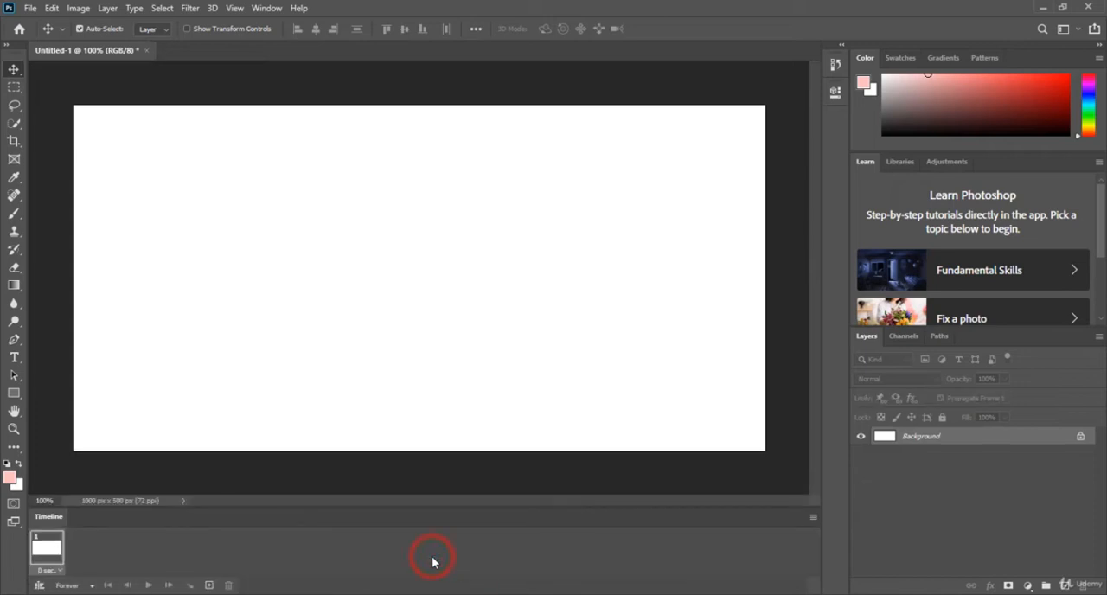
Draw a black rectangle about 120 by 24 px at the canvas's left edge, near mid-height, in frame 1.
left_click(40, 554)
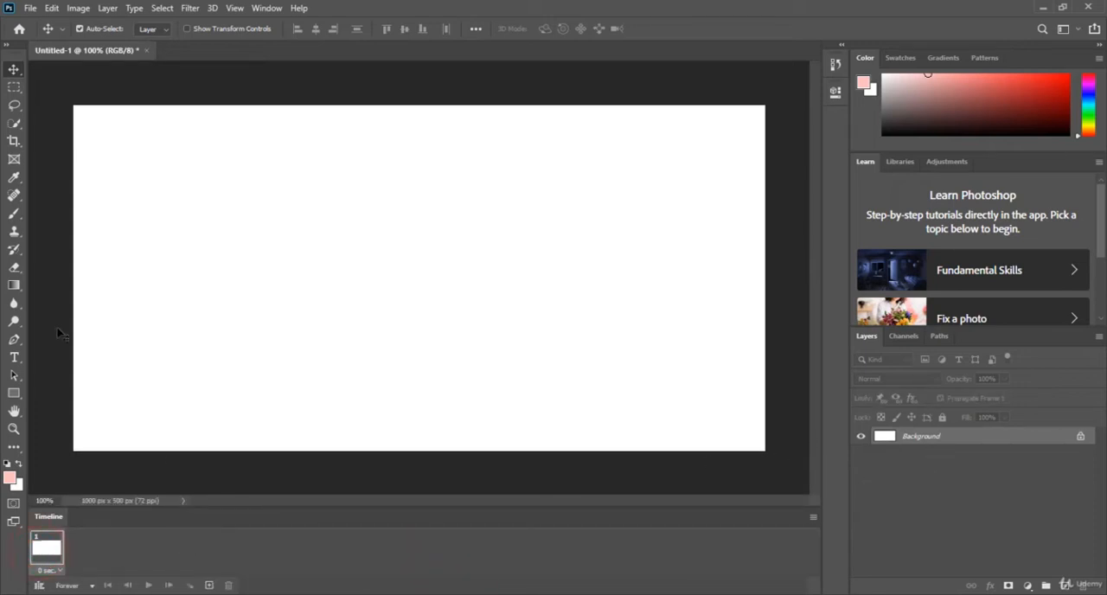
left_click(14, 394)
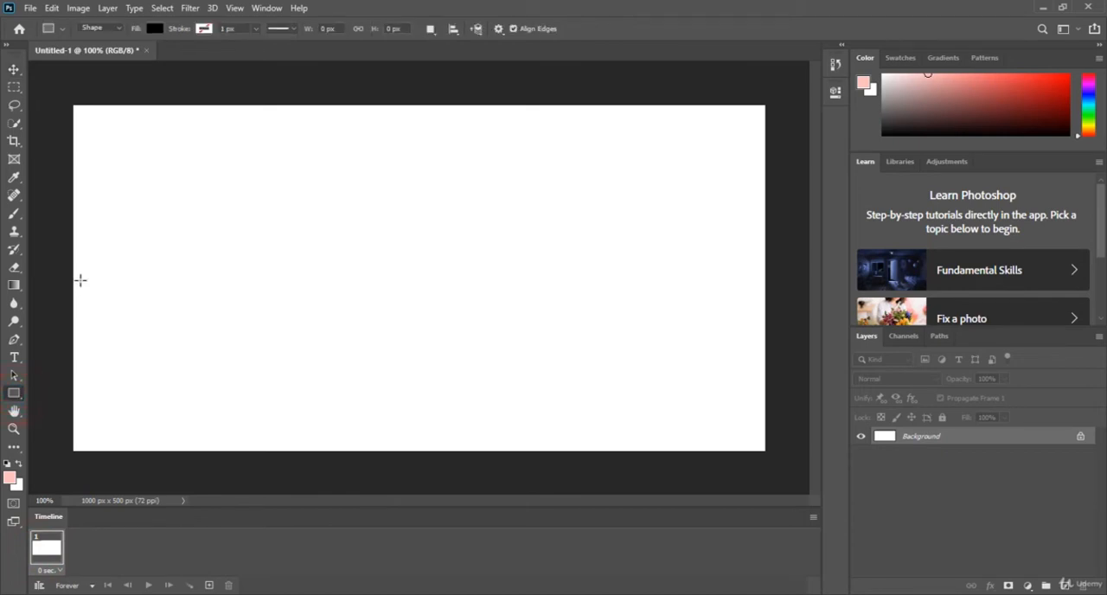
left_click_drag(79, 280, 163, 297)
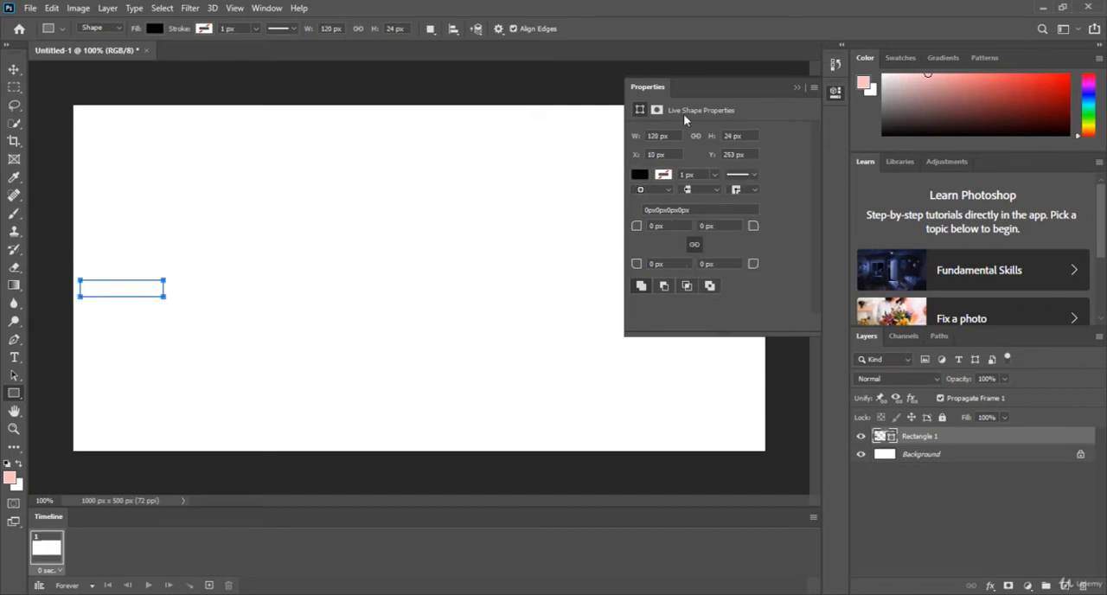
left_click(800, 86)
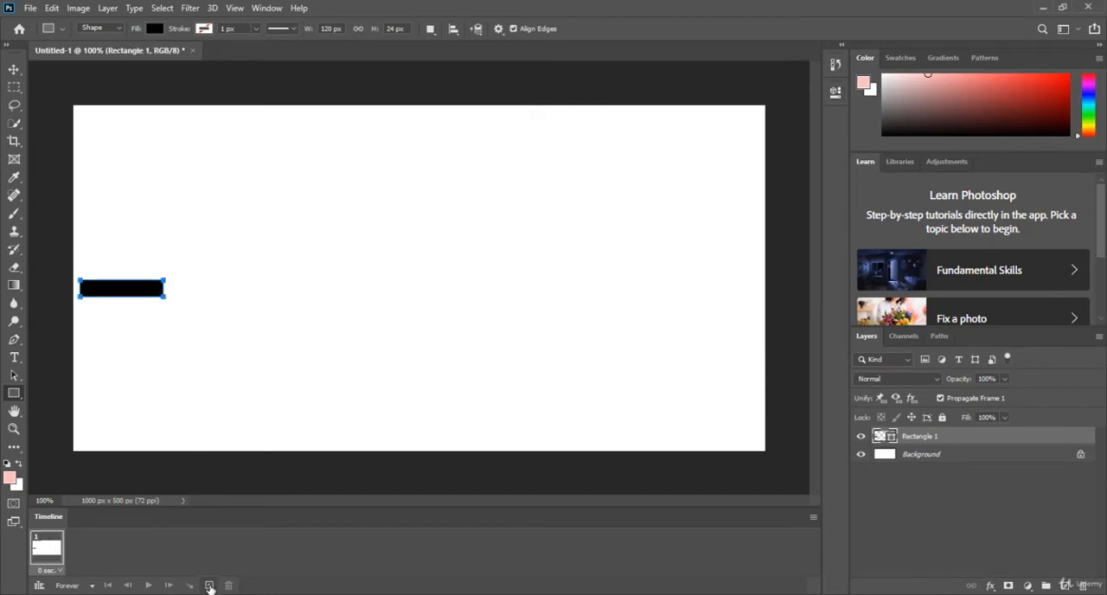
Add frames 2 and 3, in each placing a copy of the last rectangle further right in the same row.
left_click(210, 585)
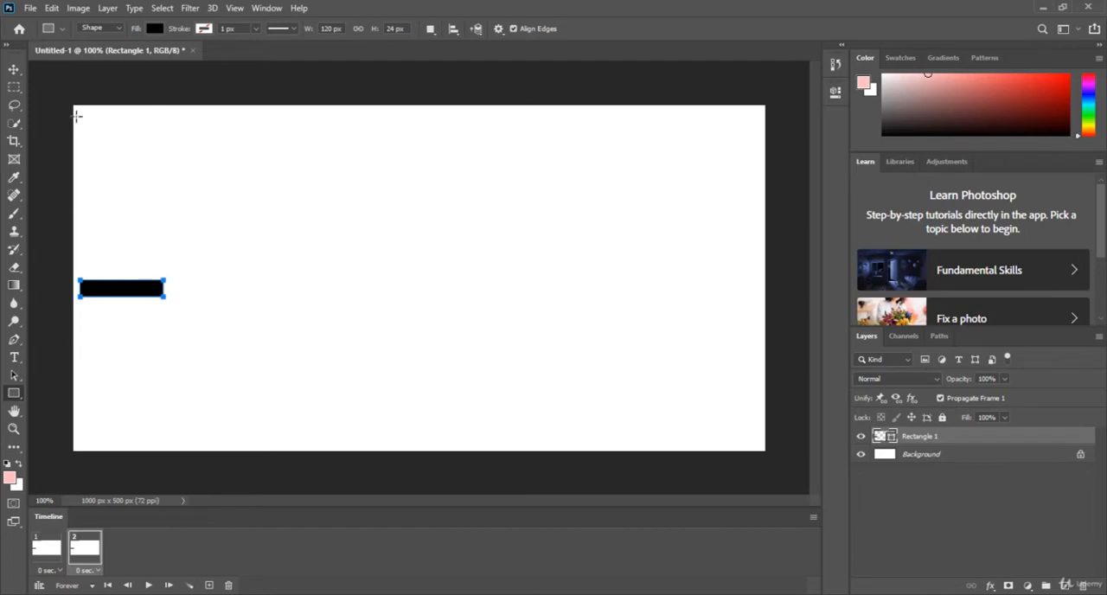
left_click(14, 74)
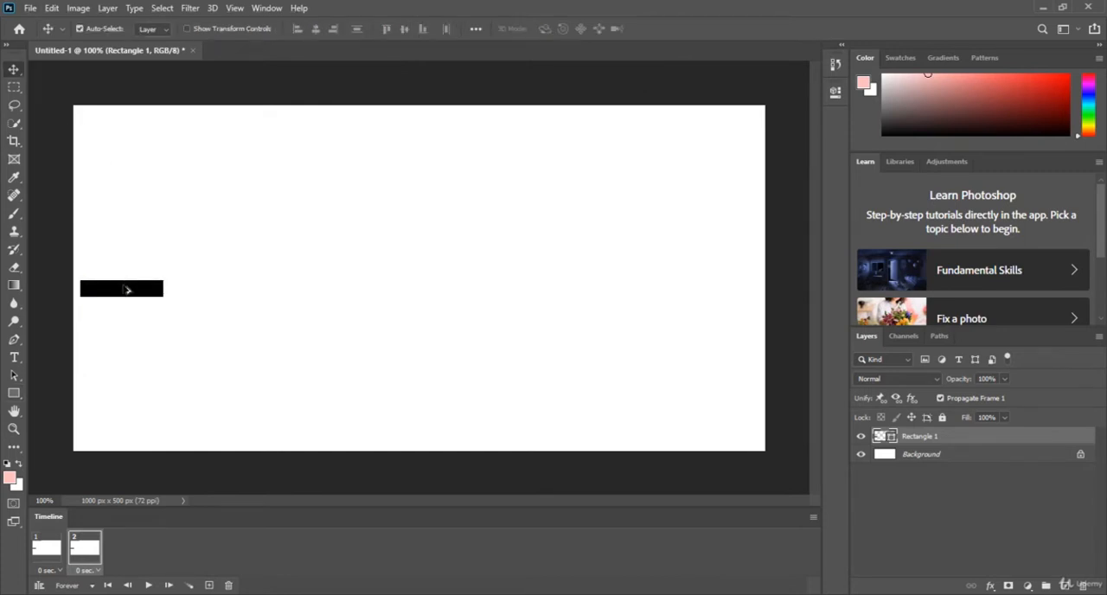
left_click_drag(126, 289, 248, 289)
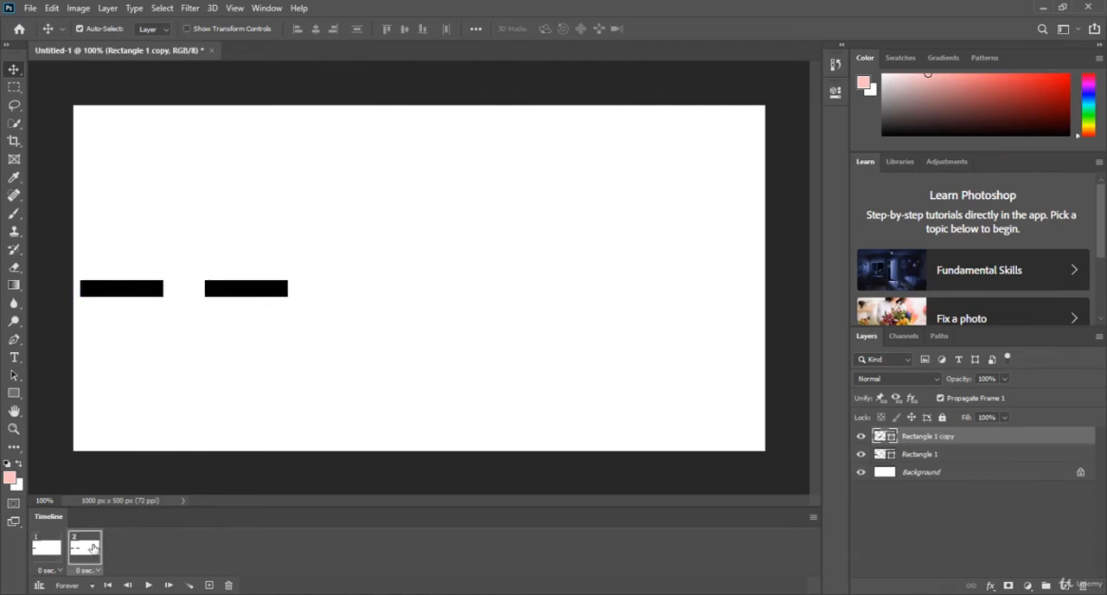
left_click(209, 585)
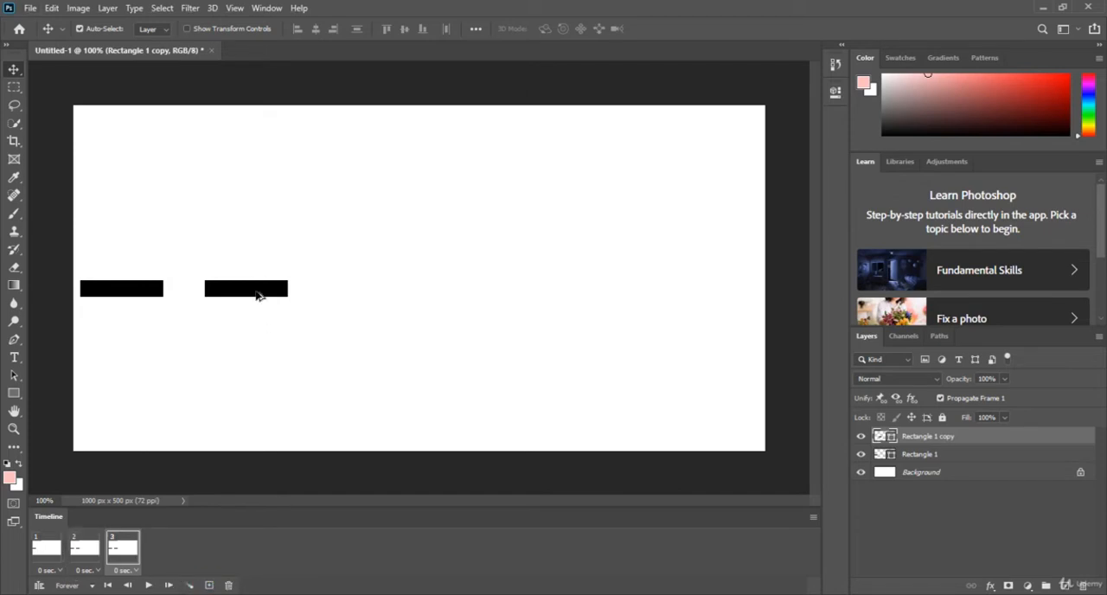
left_click_drag(257, 295, 388, 296)
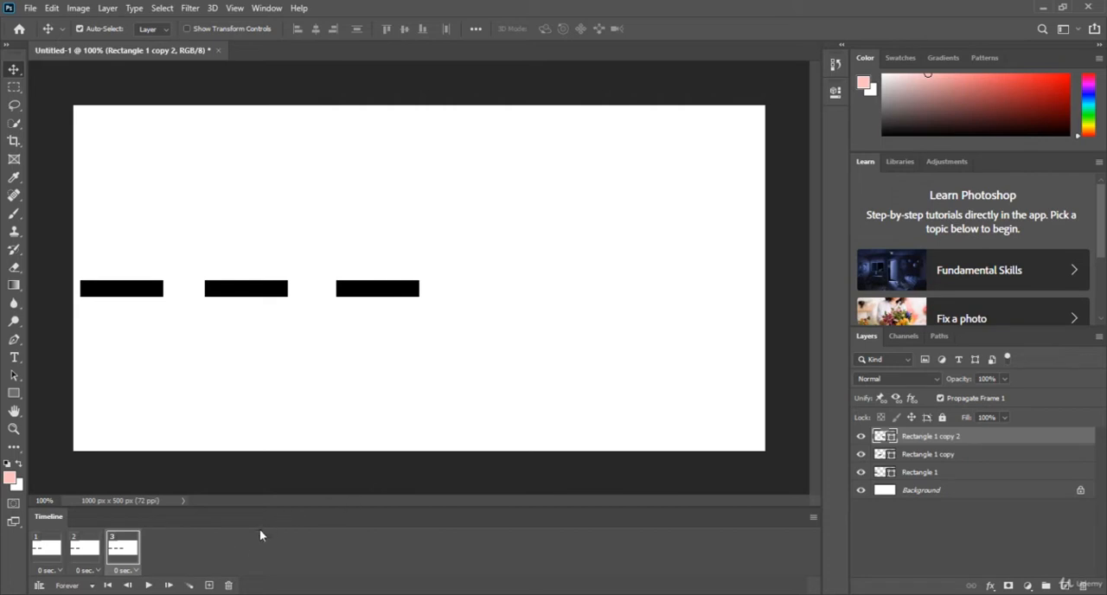
Add frames 4 and 5 with one more rectangle copy each, extending the row to five evenly spaced bars.
left_click(210, 585)
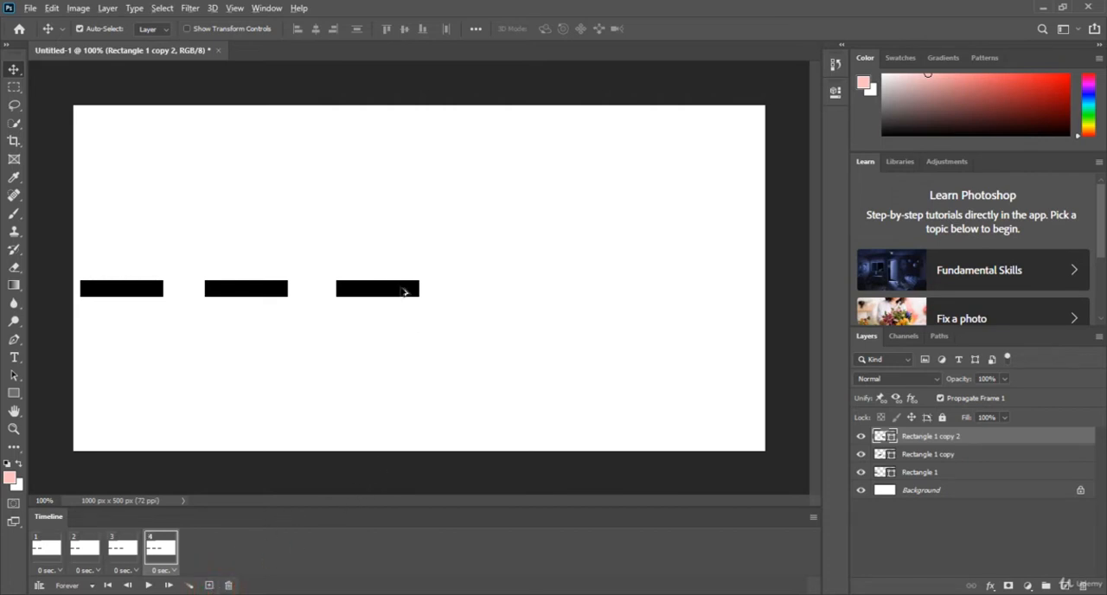
left_click_drag(403, 292, 531, 292)
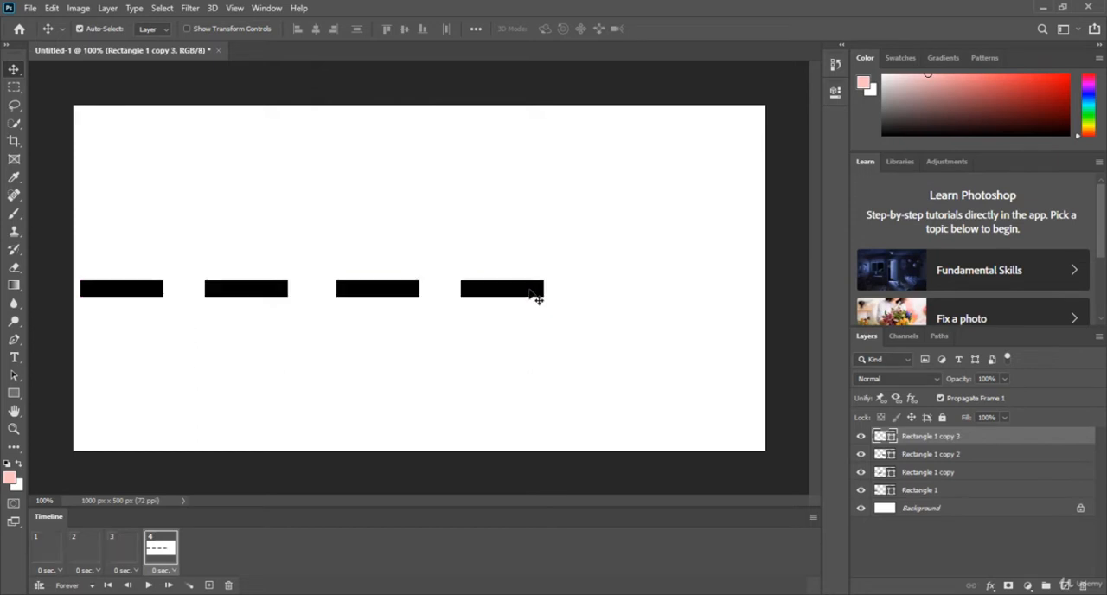
left_click(209, 586)
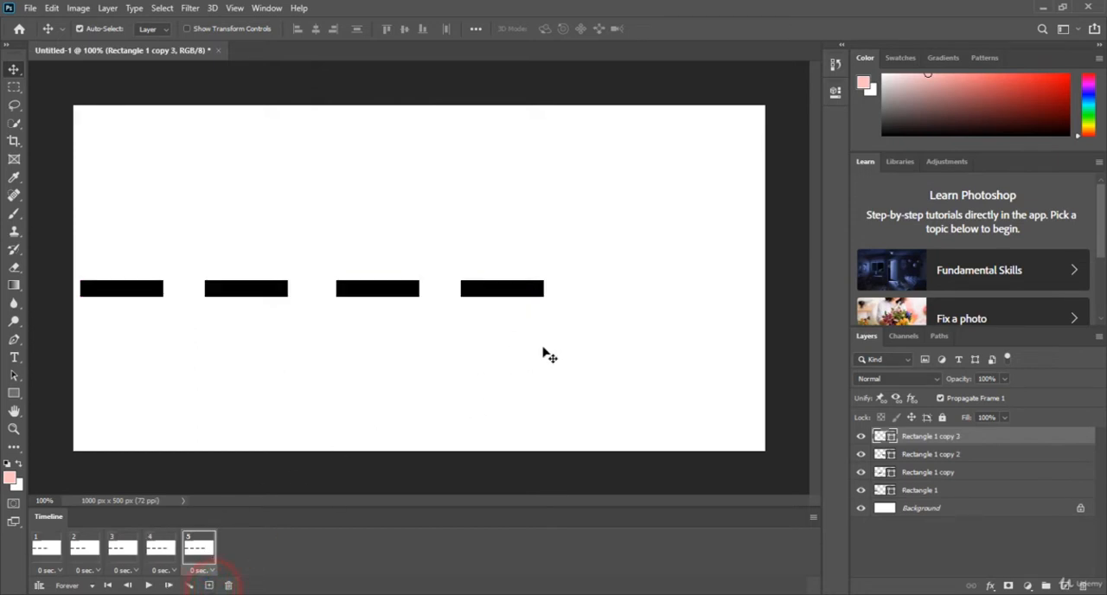
left_click_drag(524, 291, 654, 300)
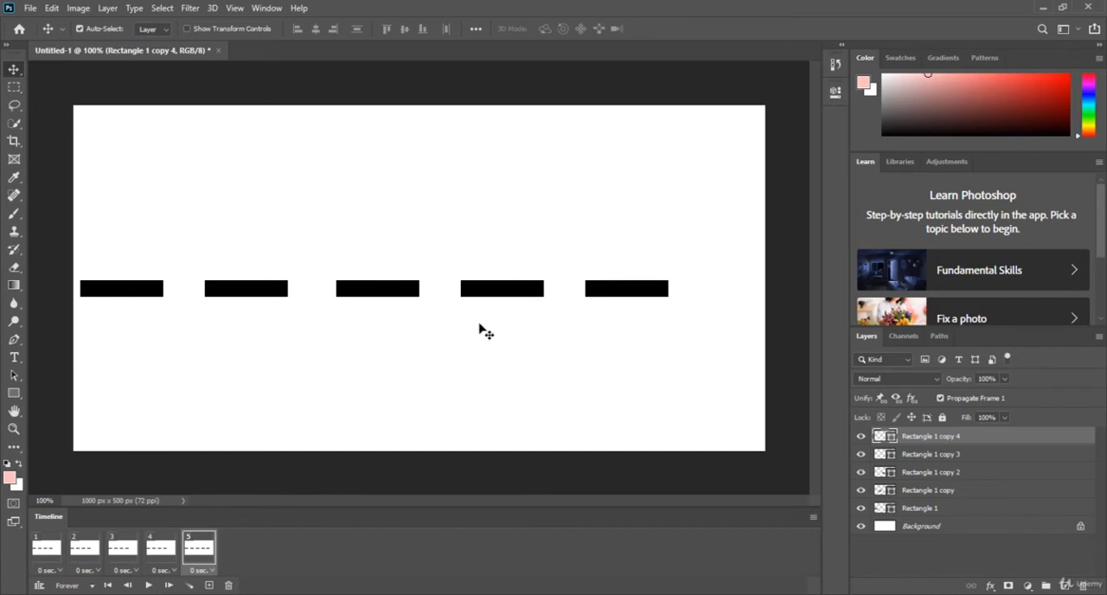
Examine which rectangles are shown in each of the five animation frames.
left_click(50, 550)
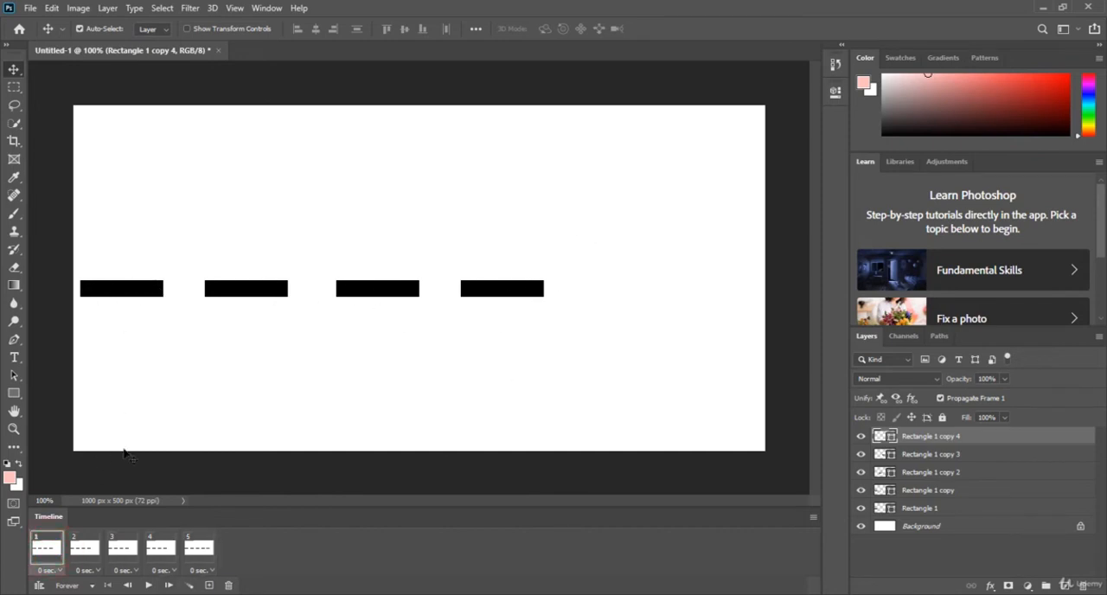
left_click(198, 553)
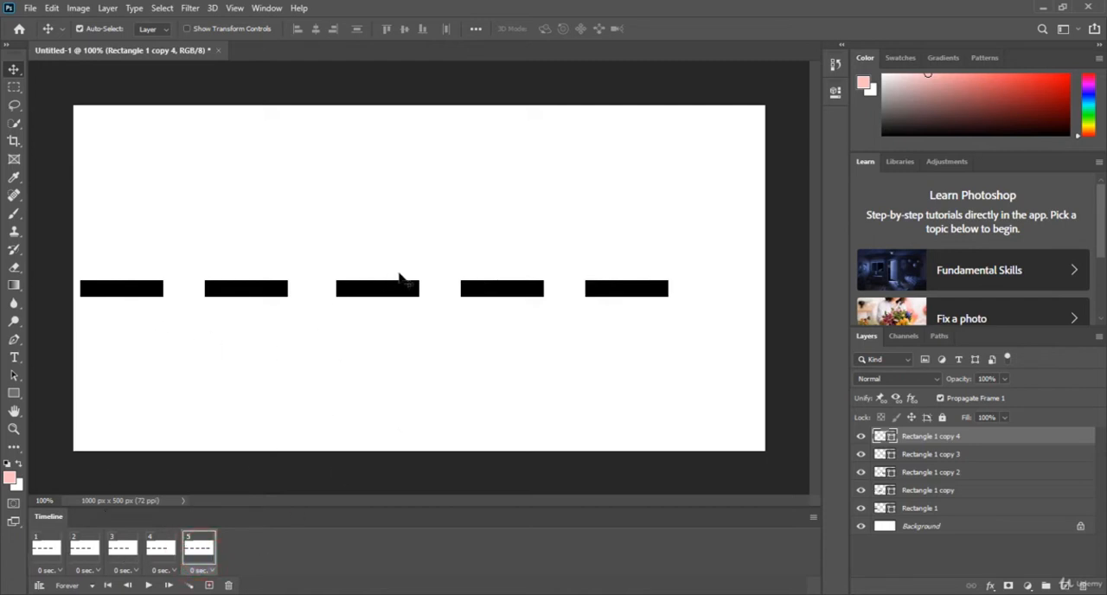
left_click(160, 553)
left_click(122, 553)
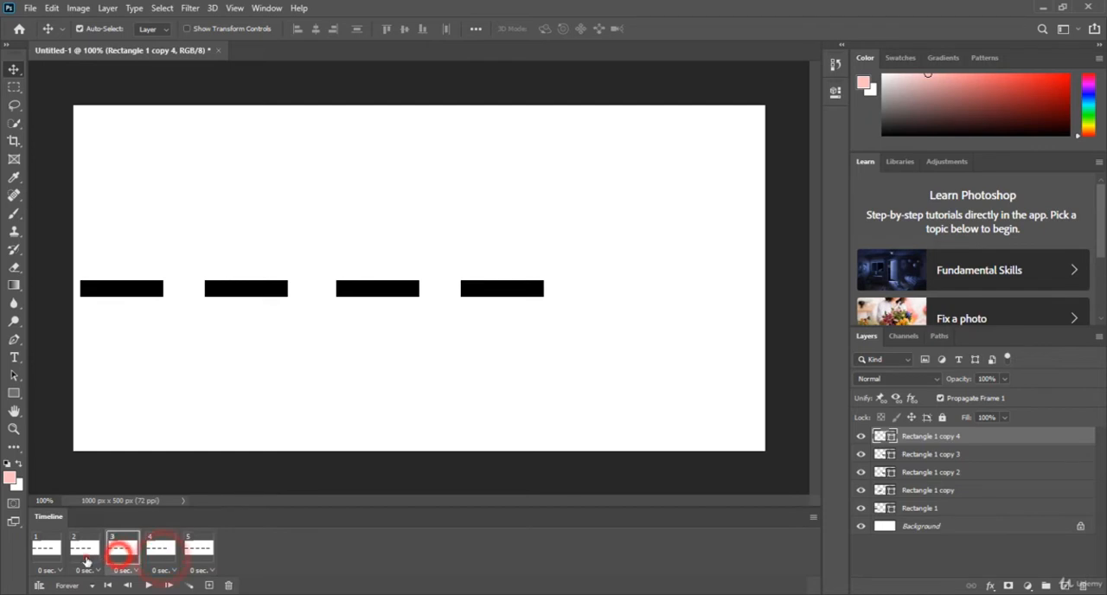
left_click(85, 554)
left_click(45, 553)
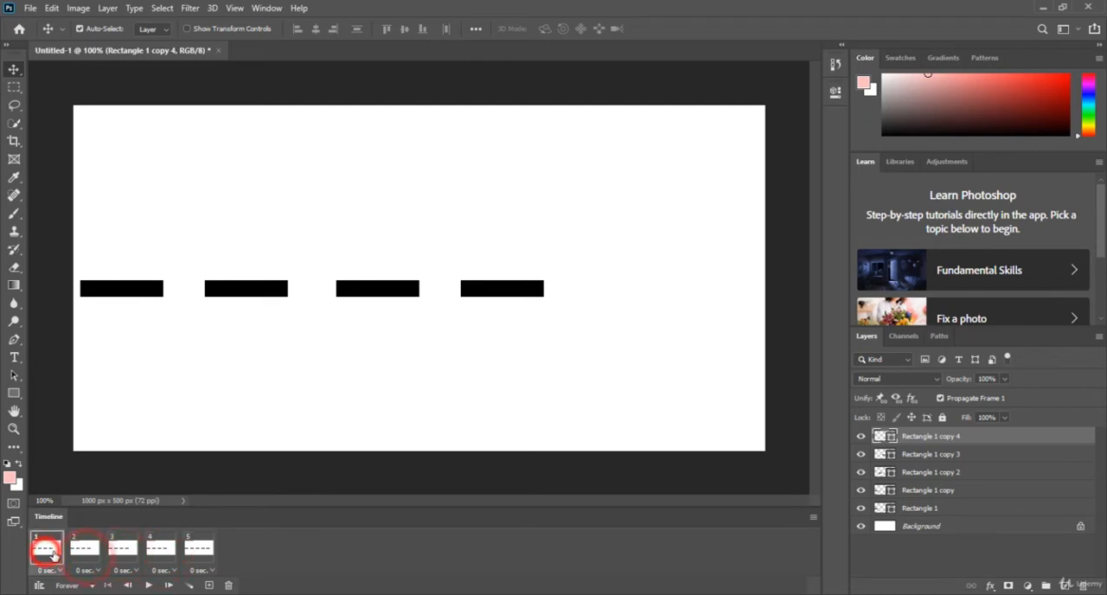
left_click(200, 554)
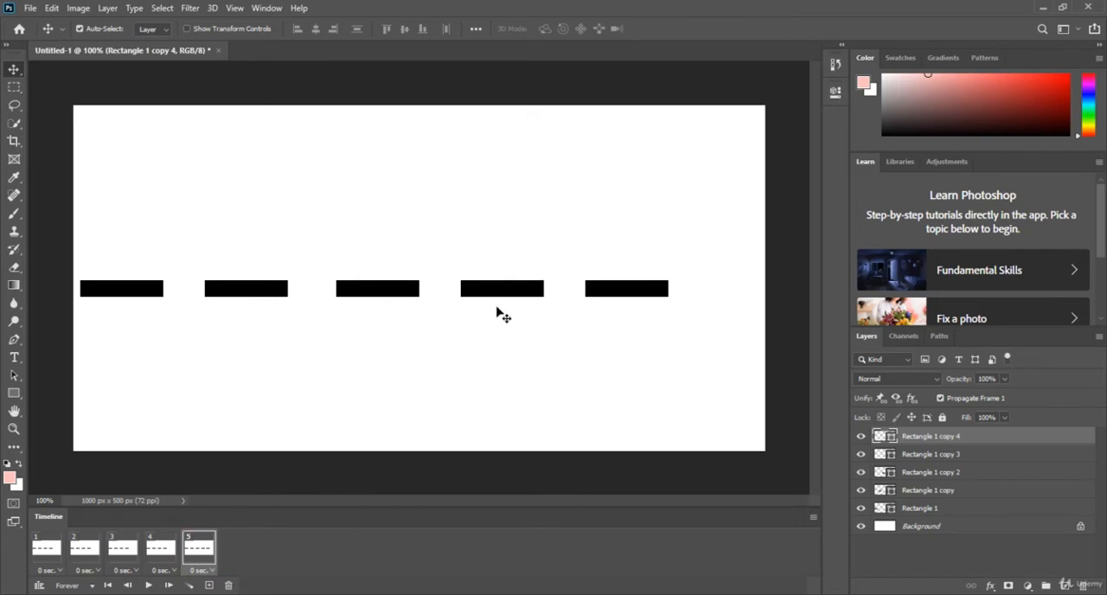
left_click(157, 550)
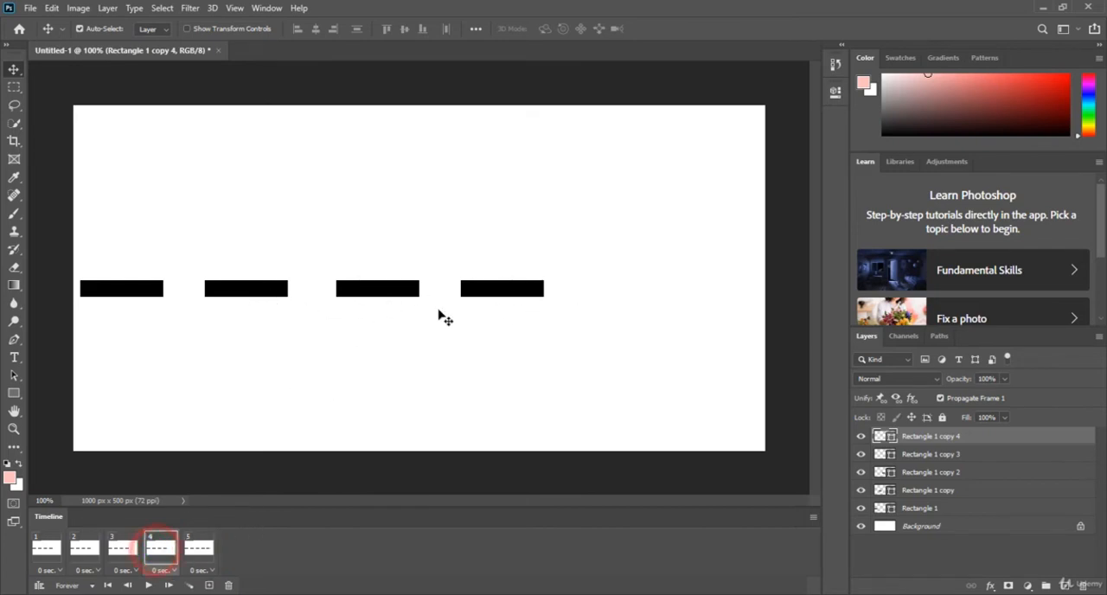
left_click(122, 546)
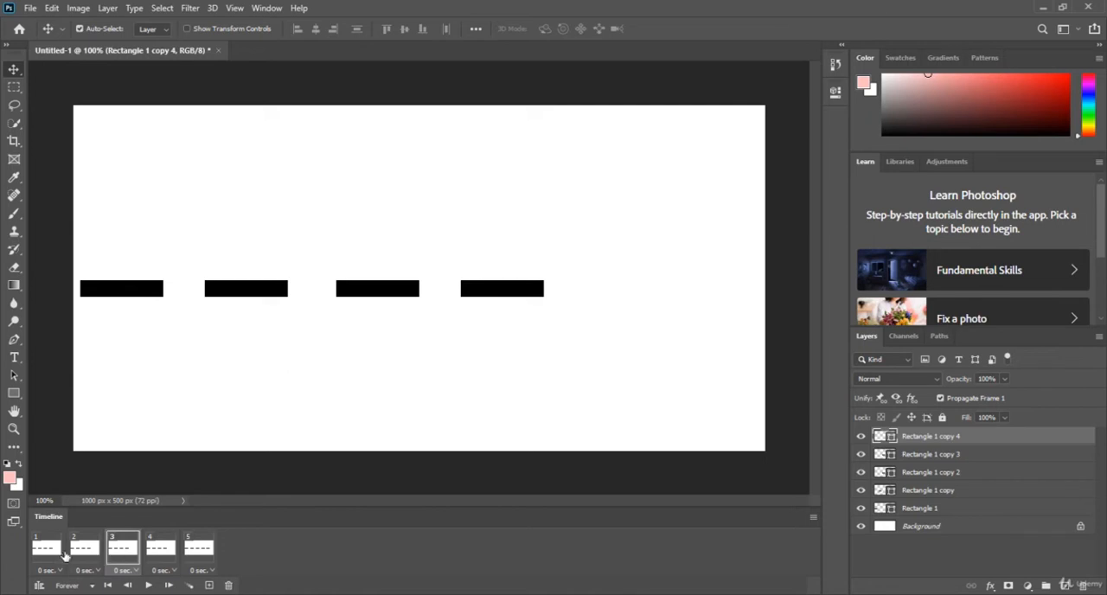
Hide the Rectangle 1 copy 4 layer in frames 1 through 3.
left_click(119, 553)
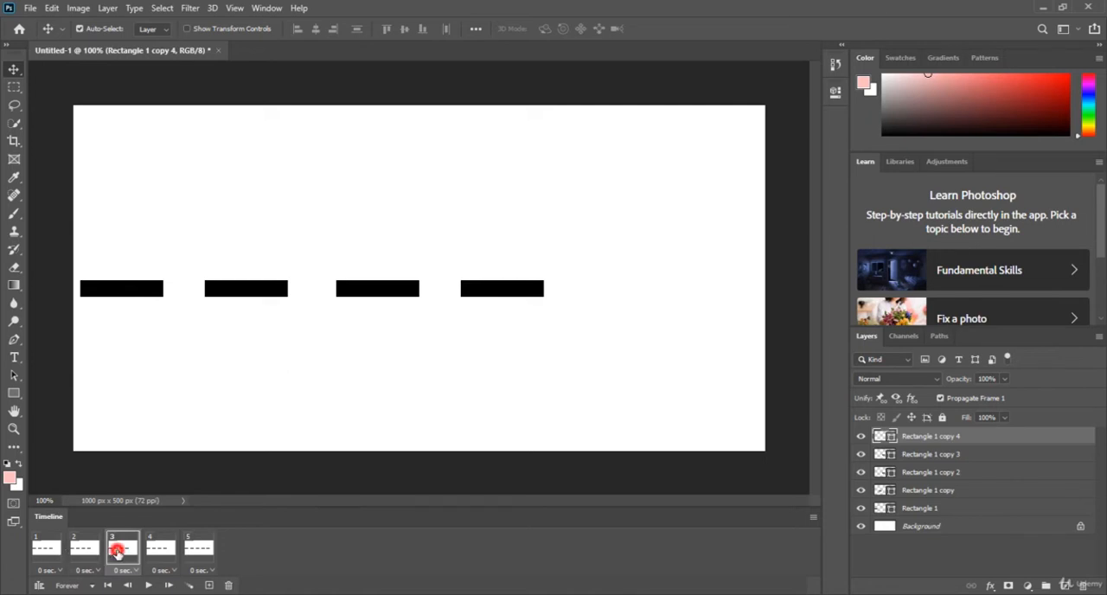
left_click(50, 553, "ctrl")
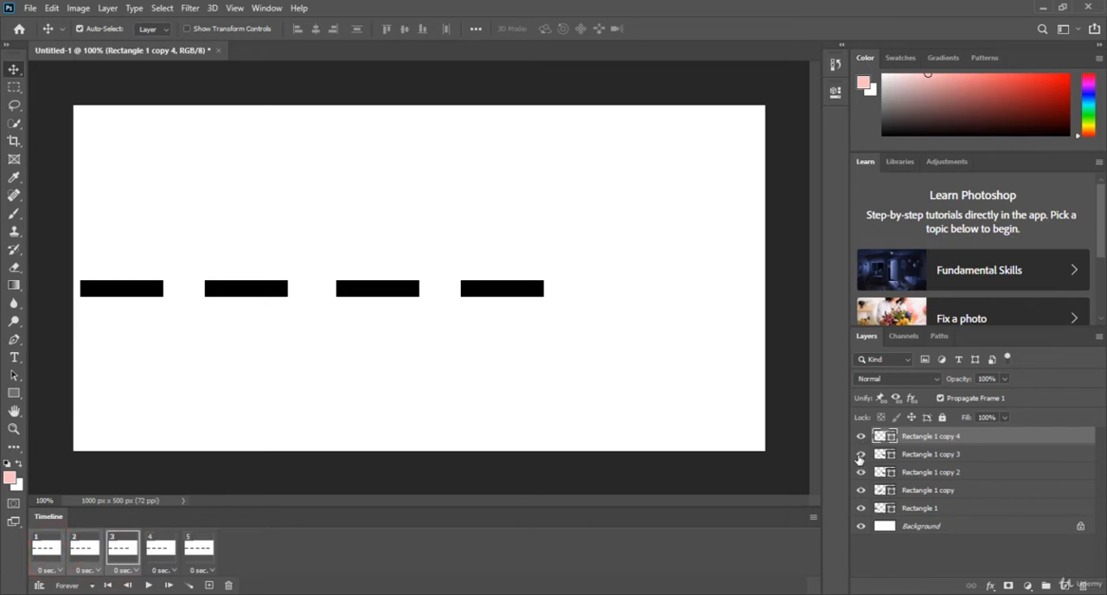
left_click(862, 439)
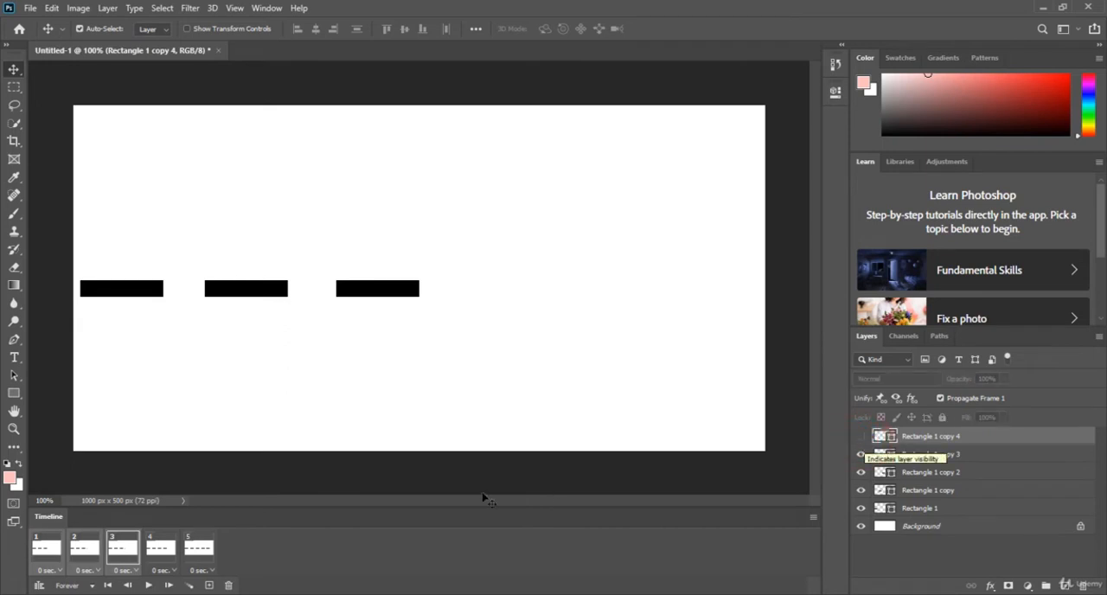
Check the neighbouring frames and hide the Rectangle 1 copy 3 layer in frames 1 and 2.
left_click(84, 547)
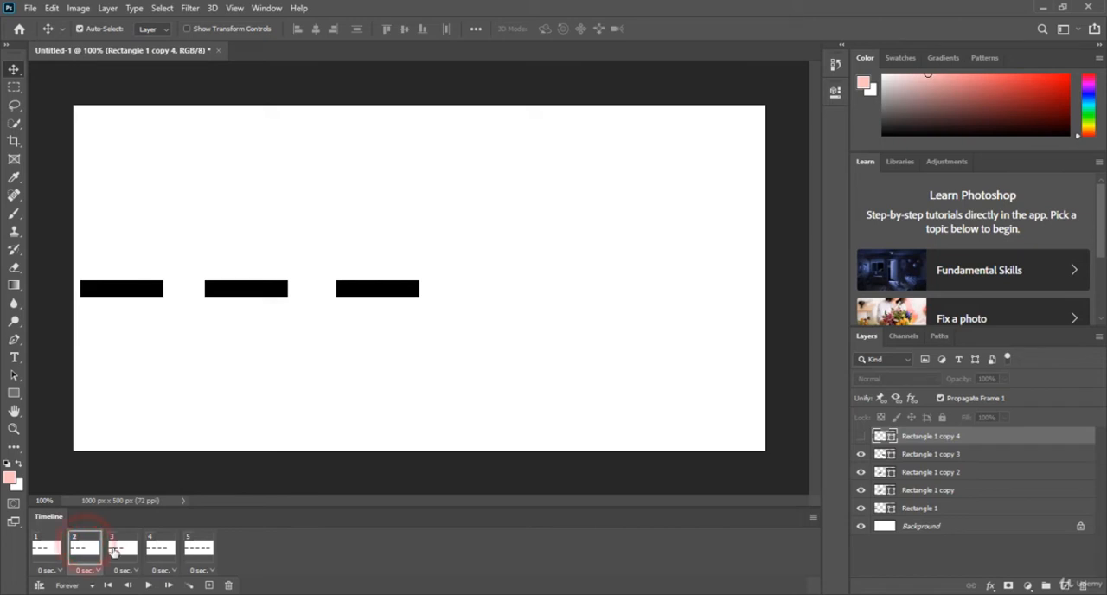
left_click(113, 549)
left_click(160, 548)
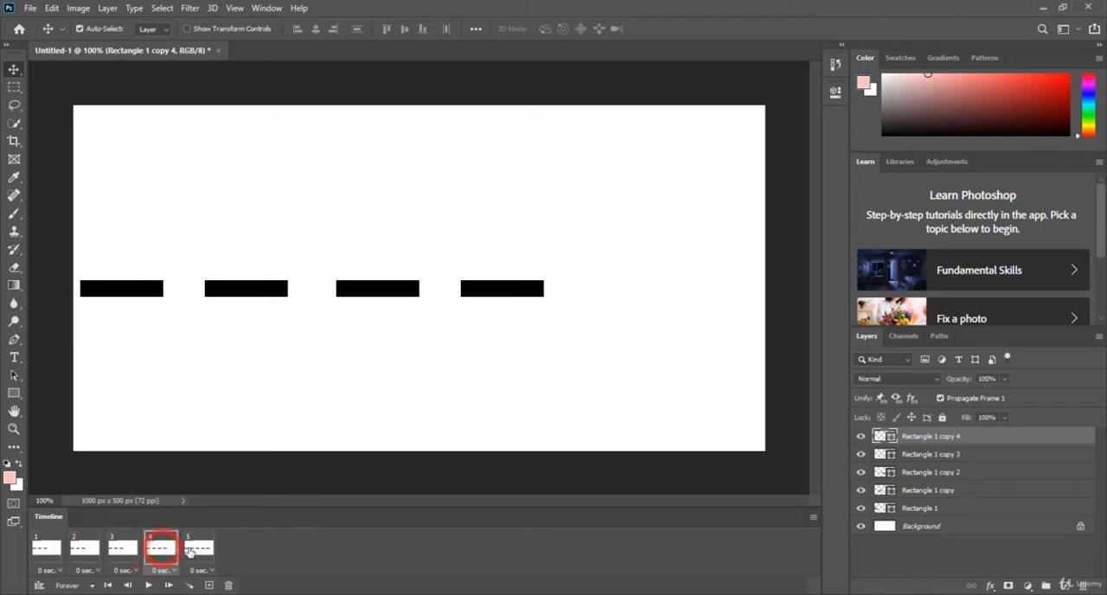
left_click(95, 548)
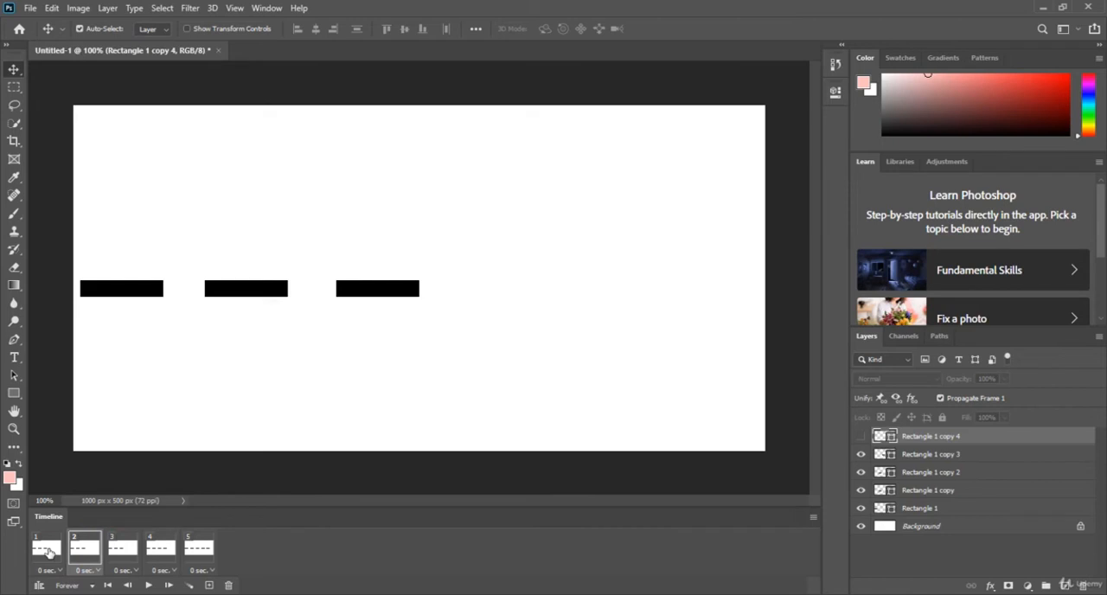
left_click(48, 551)
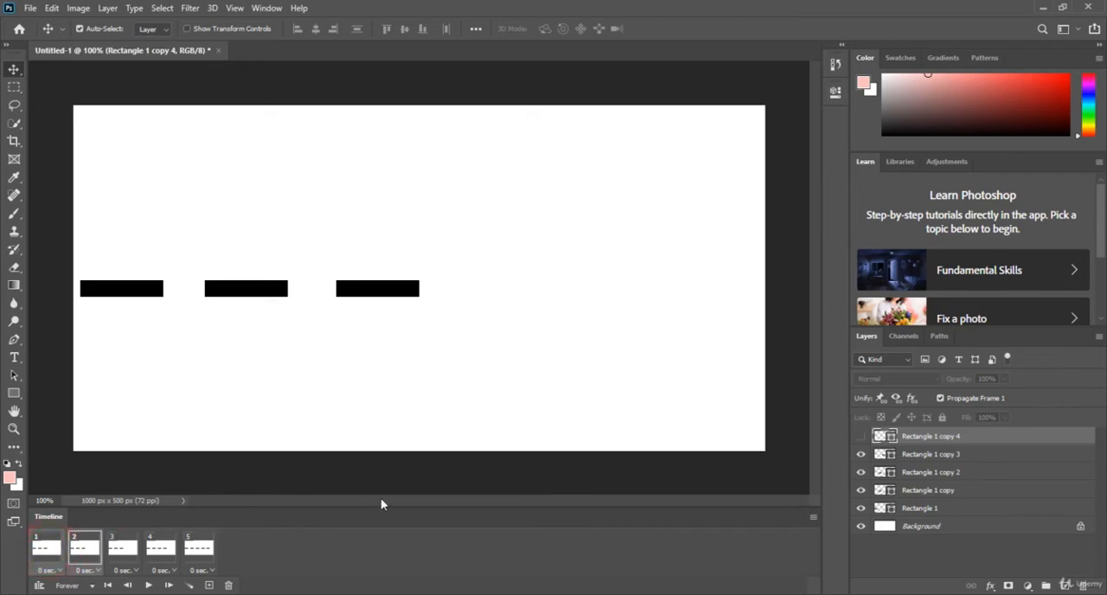
left_click(859, 457)
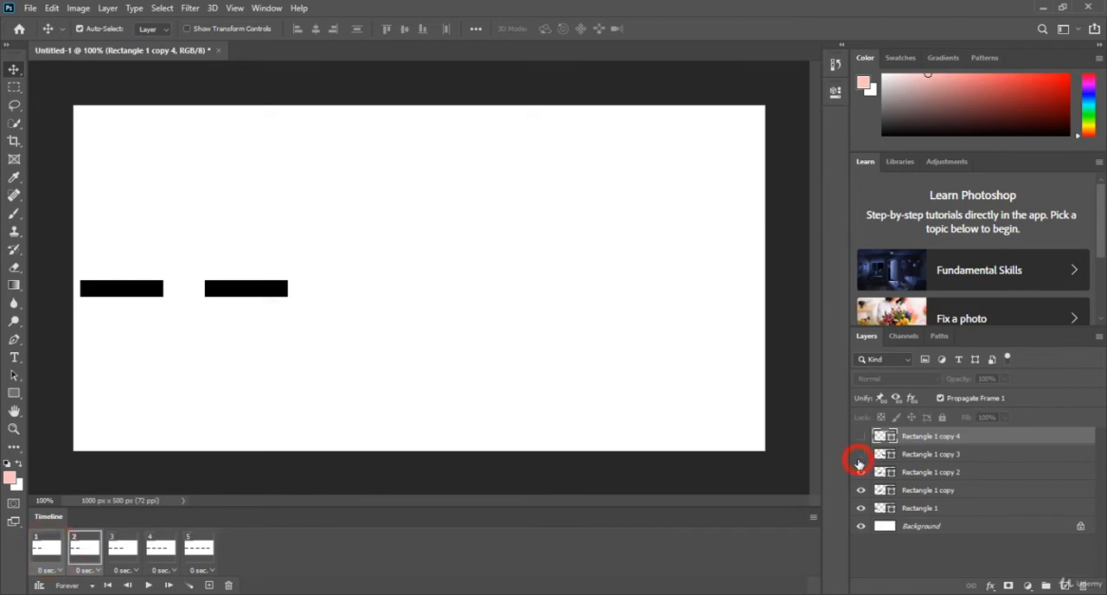
Hide the Rectangle 1 copy 2 layer in frame 1 and play the animation.
left_click(48, 553)
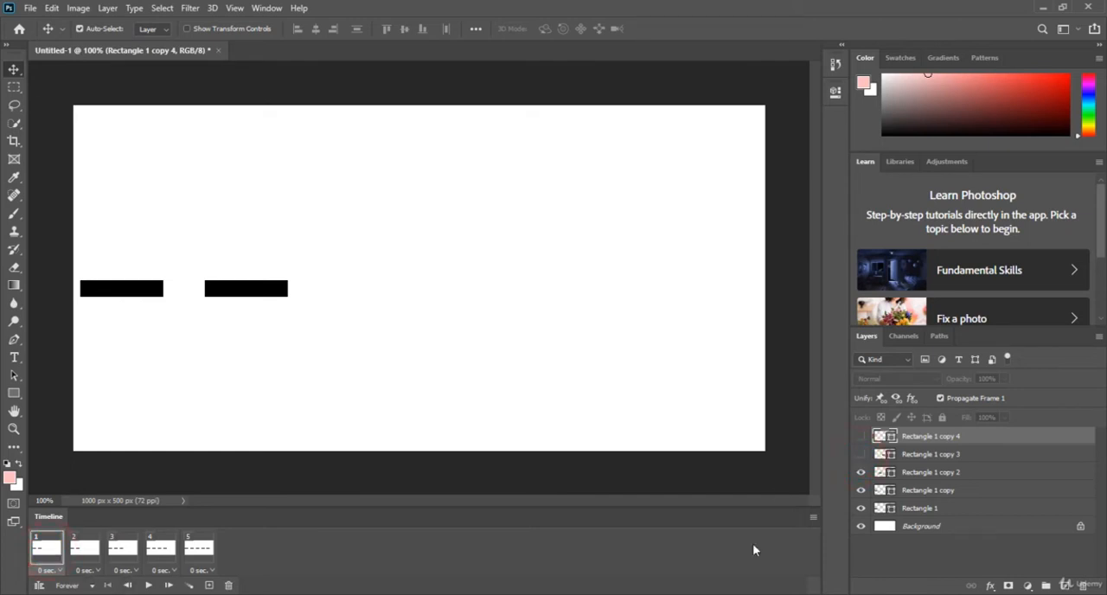
left_click(861, 473)
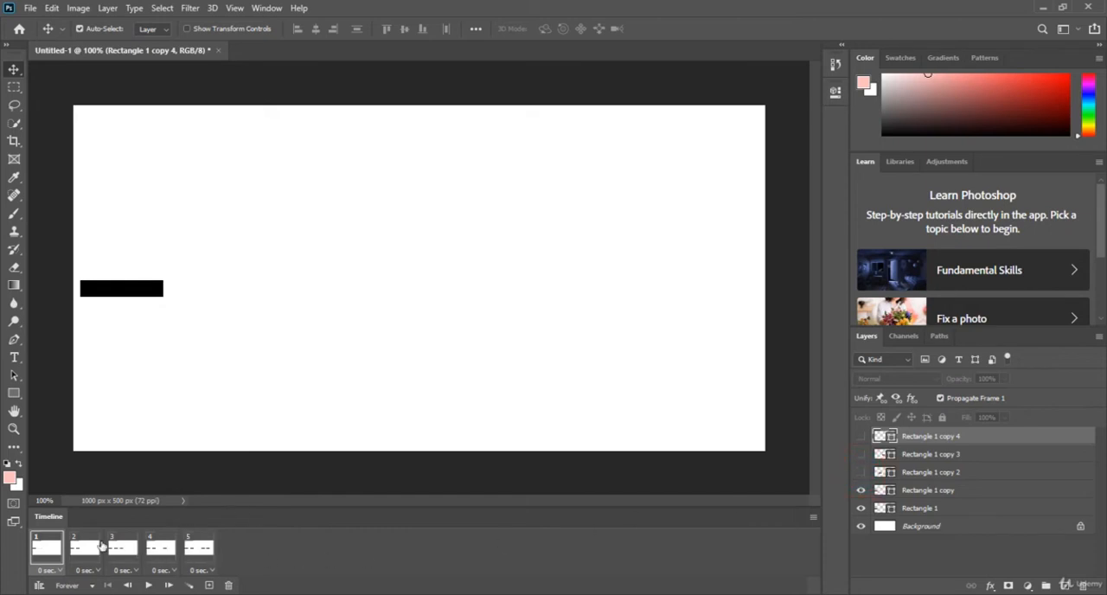
left_click(149, 586)
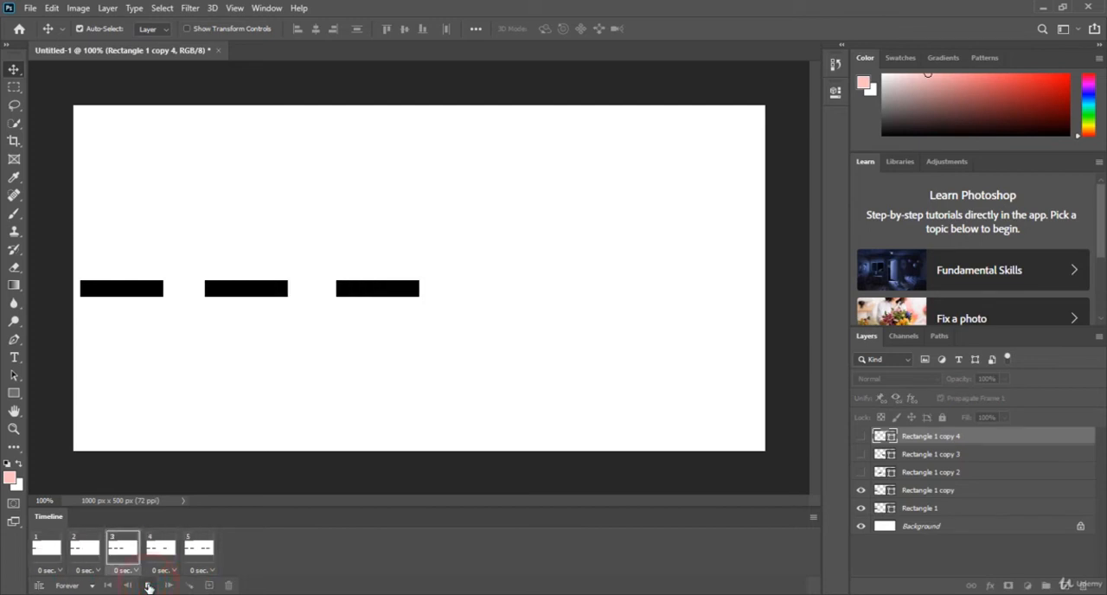
Replay the animation, show the Rectangle 1 copy 2 layer in frame 4, and preview the animation again.
left_click(149, 586)
left_click(148, 586)
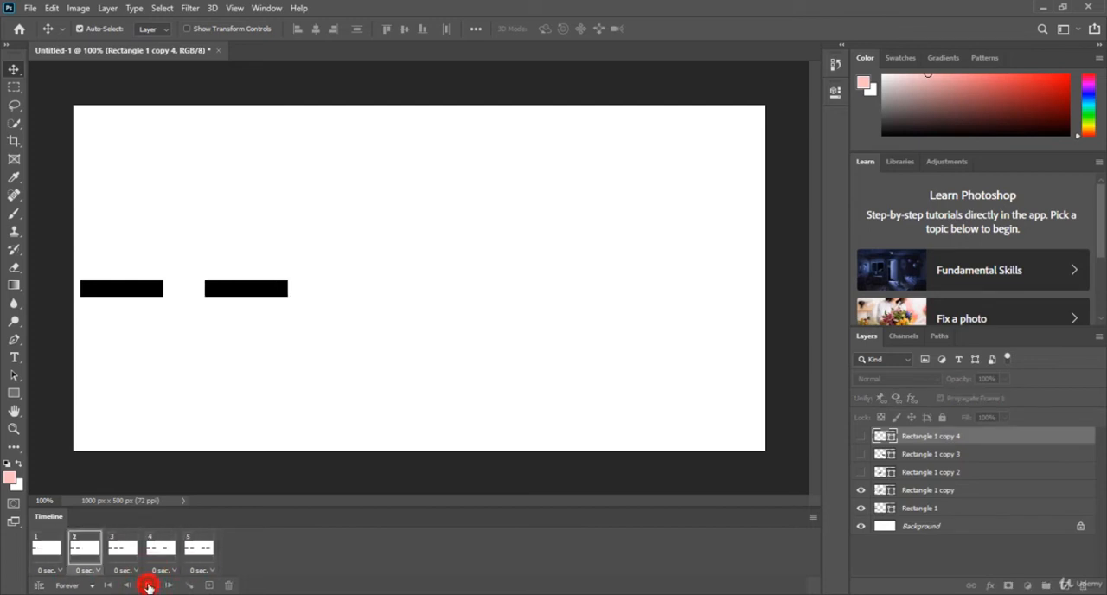
left_click(149, 586)
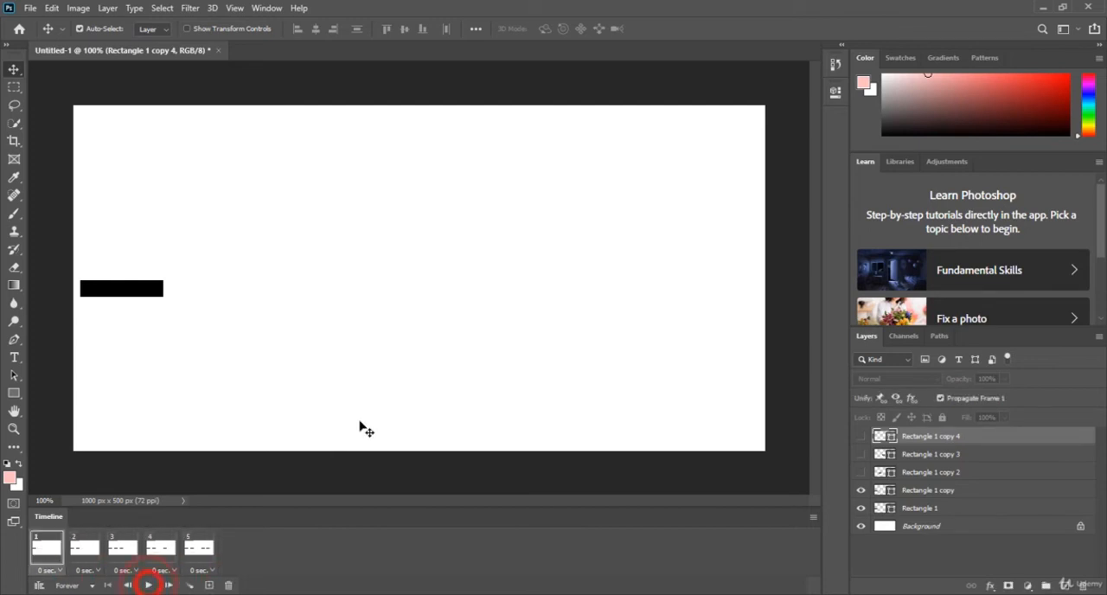
left_click(123, 548)
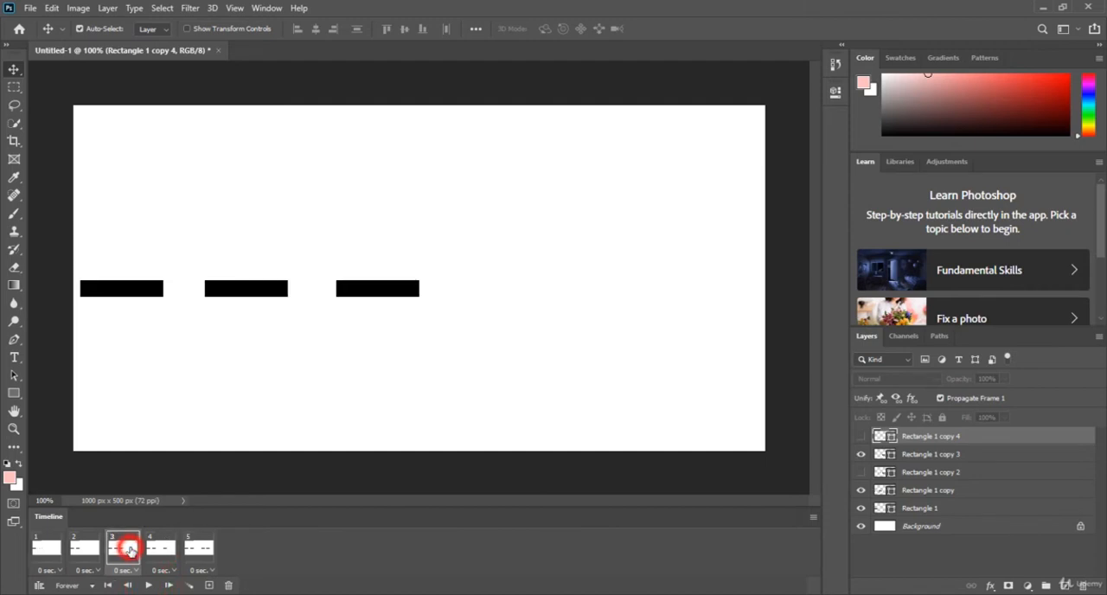
left_click(170, 549)
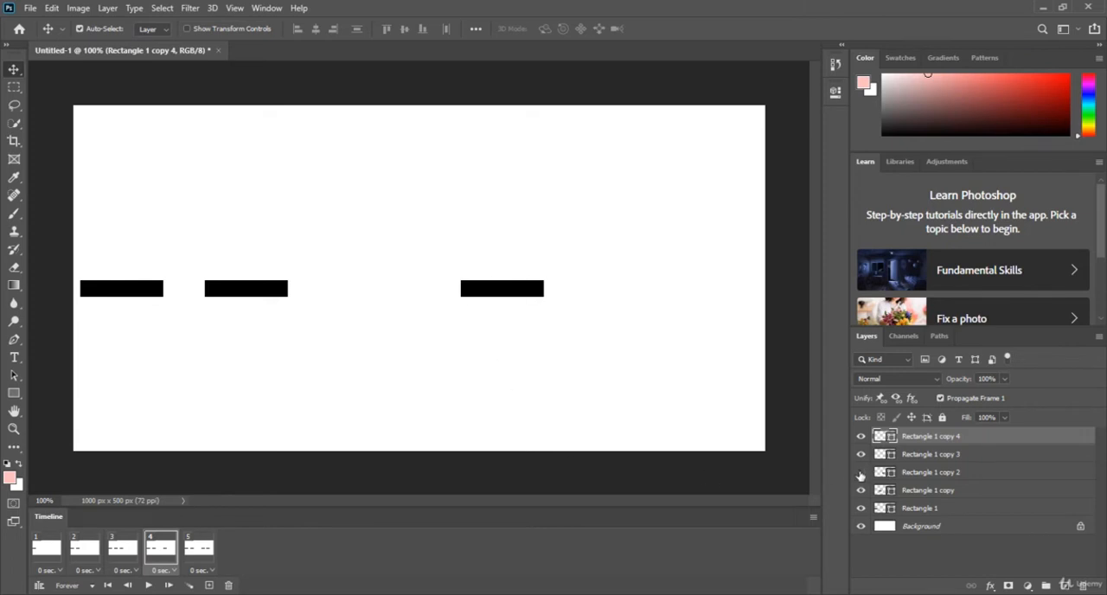
left_click(860, 472)
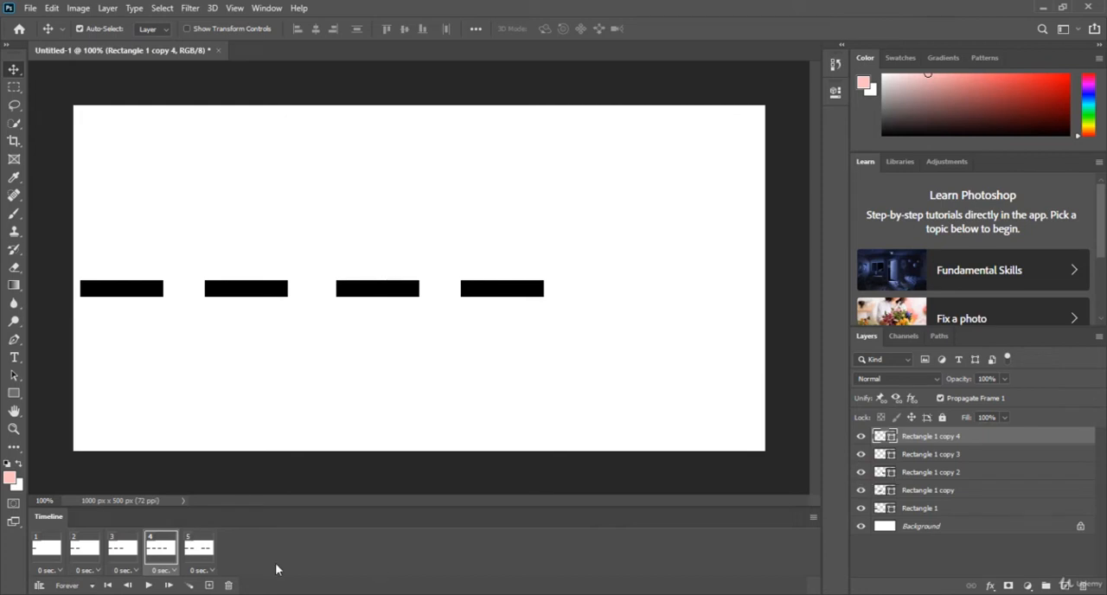
left_click(147, 585)
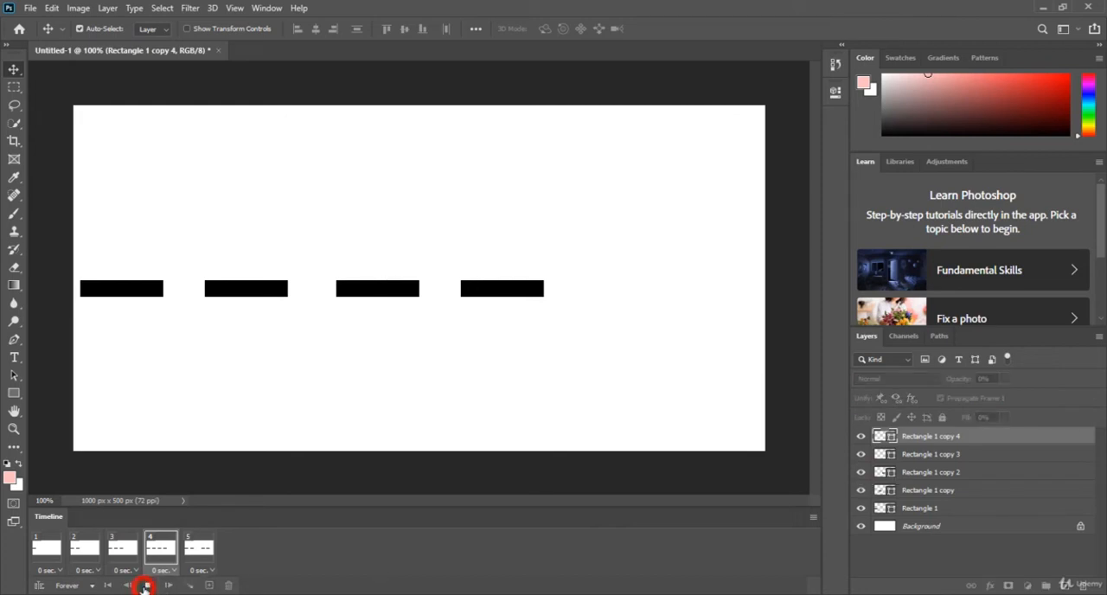
left_click(147, 586)
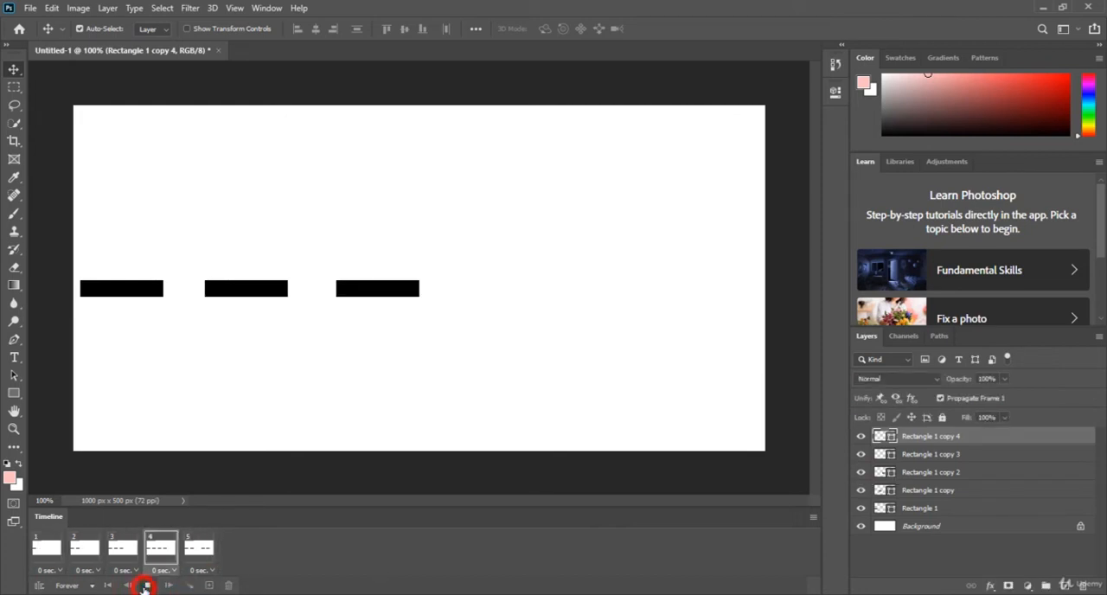
Show the Rectangle 1 copy 2 layer in frame 5 and play the animation to check it.
left_click(199, 547)
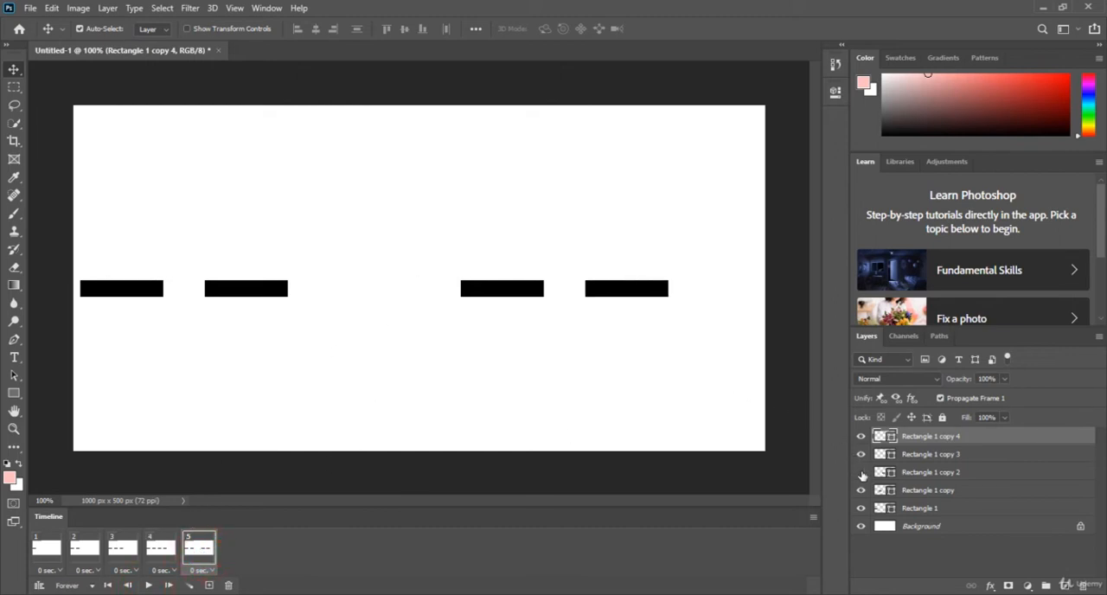
left_click(862, 472)
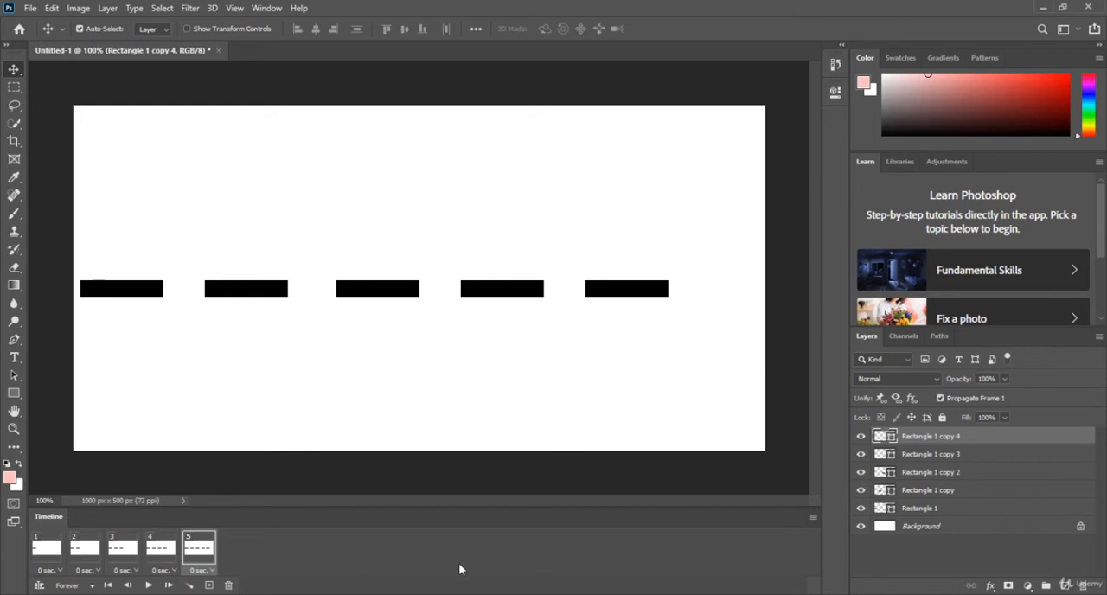
left_click(148, 585)
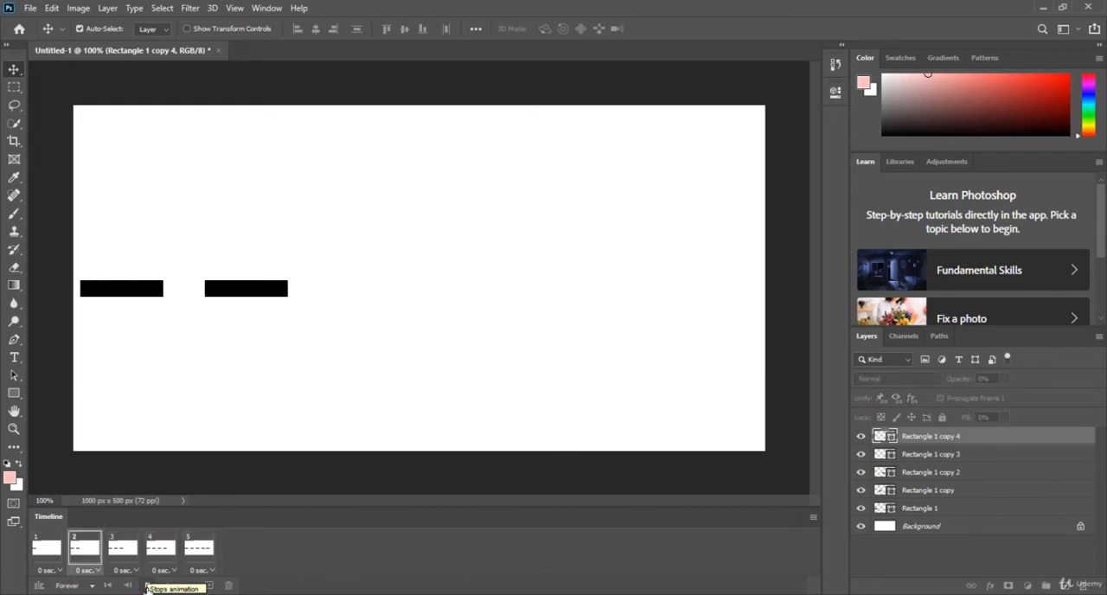
left_click(148, 585)
Add a sixth frame from frame 5 and duplicate the last rectangle once directly above and once directly below it.
left_click(198, 548)
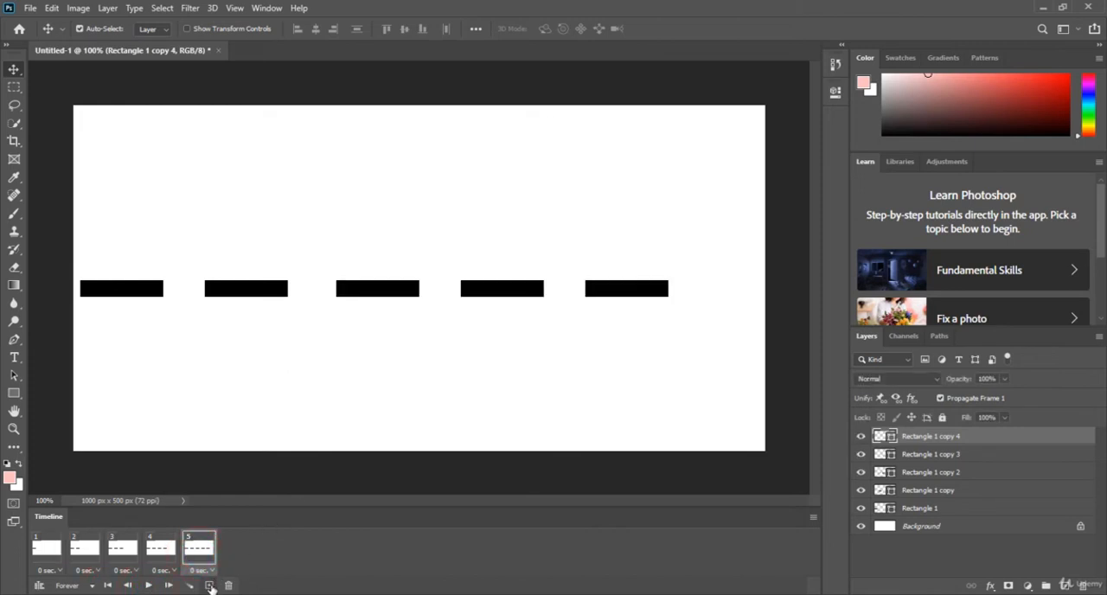
left_click(209, 585)
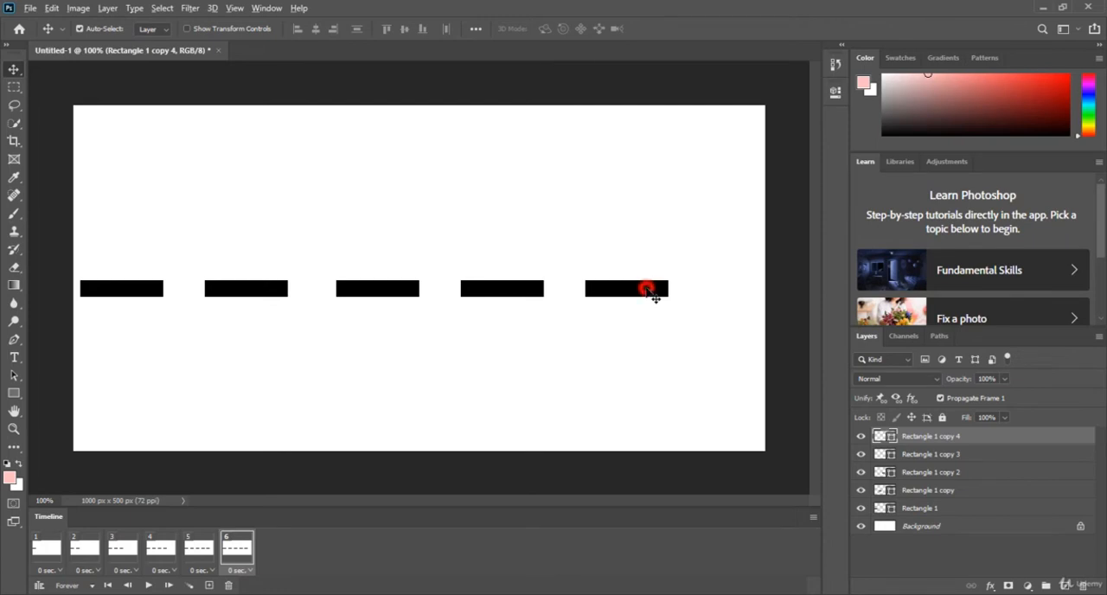
left_click_drag(648, 289, 649, 254)
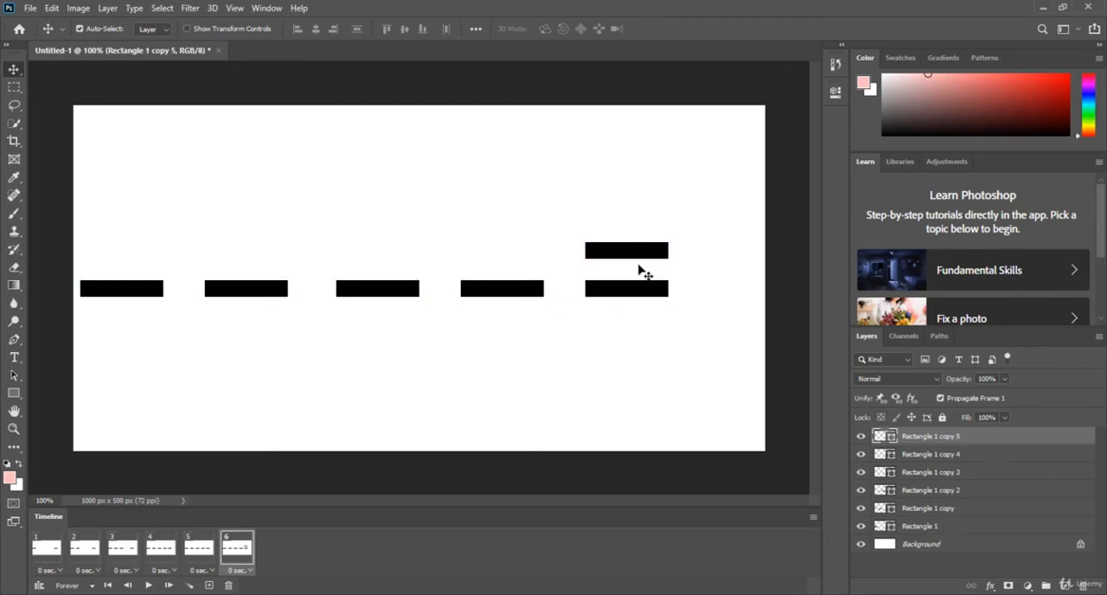
left_click_drag(634, 291, 631, 330)
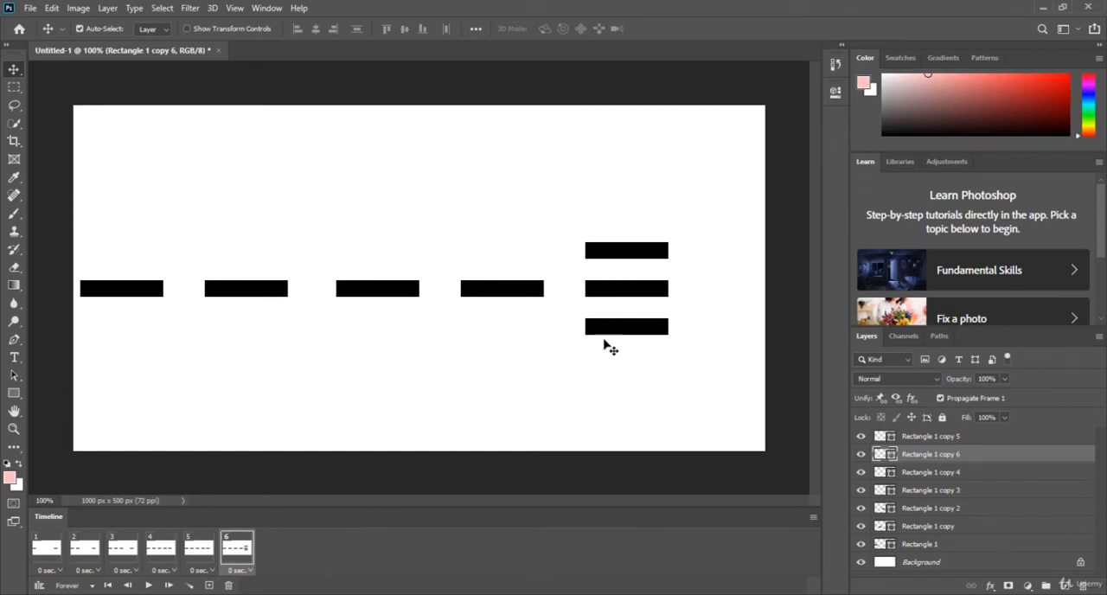
Rotate the upper rectangle copy 45 degrees and move it so its lower end meets the tip of the last rectangle.
left_click(657, 252)
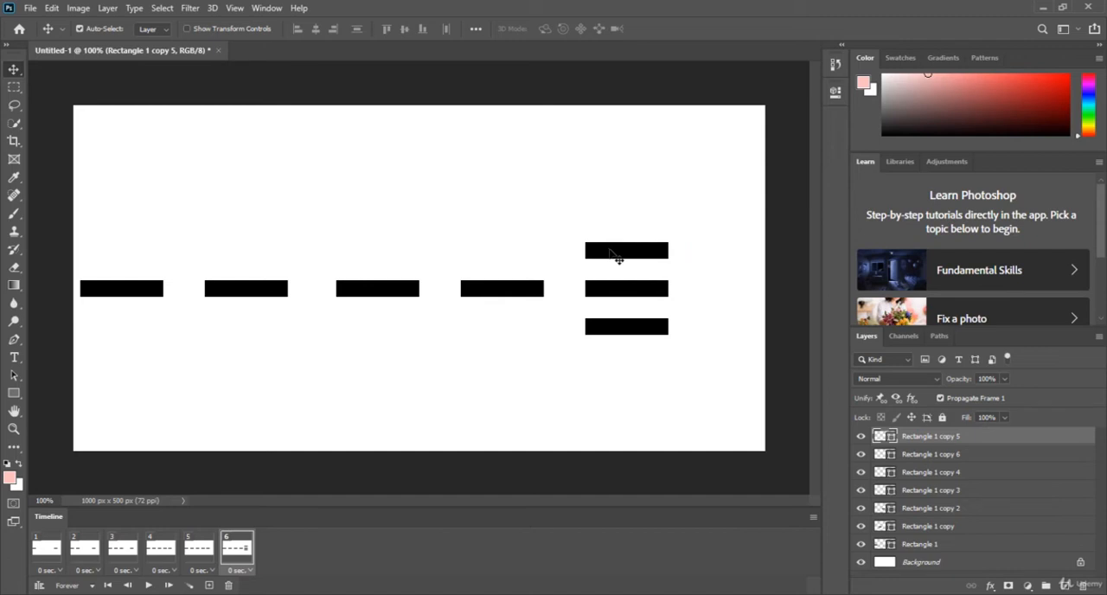
left_click_drag(617, 258, 610, 253)
key("ctrl+t")
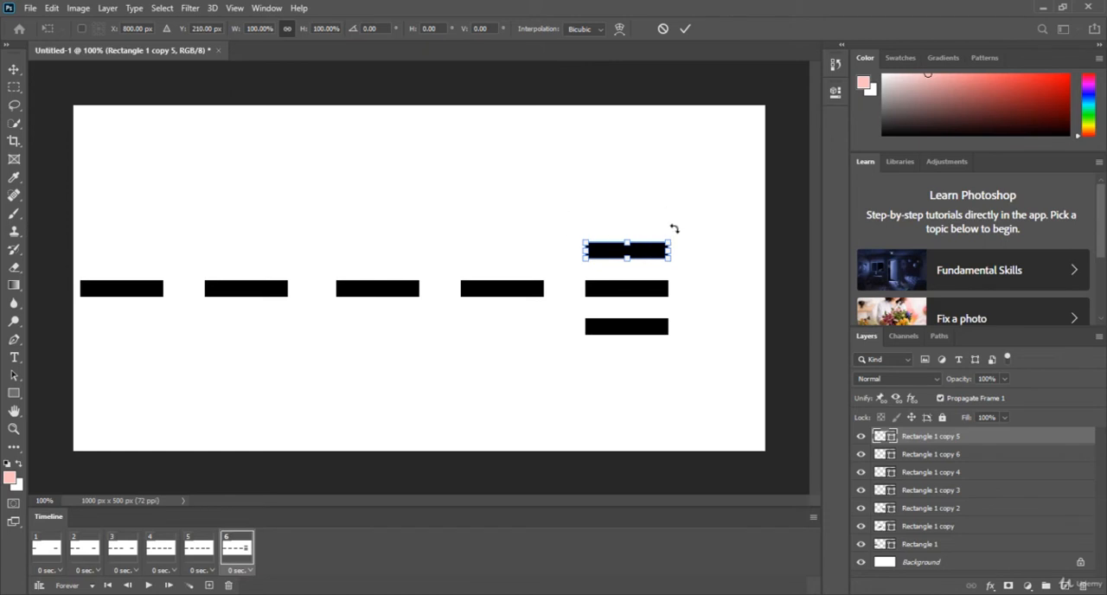
left_click_drag(674, 228, 662, 258)
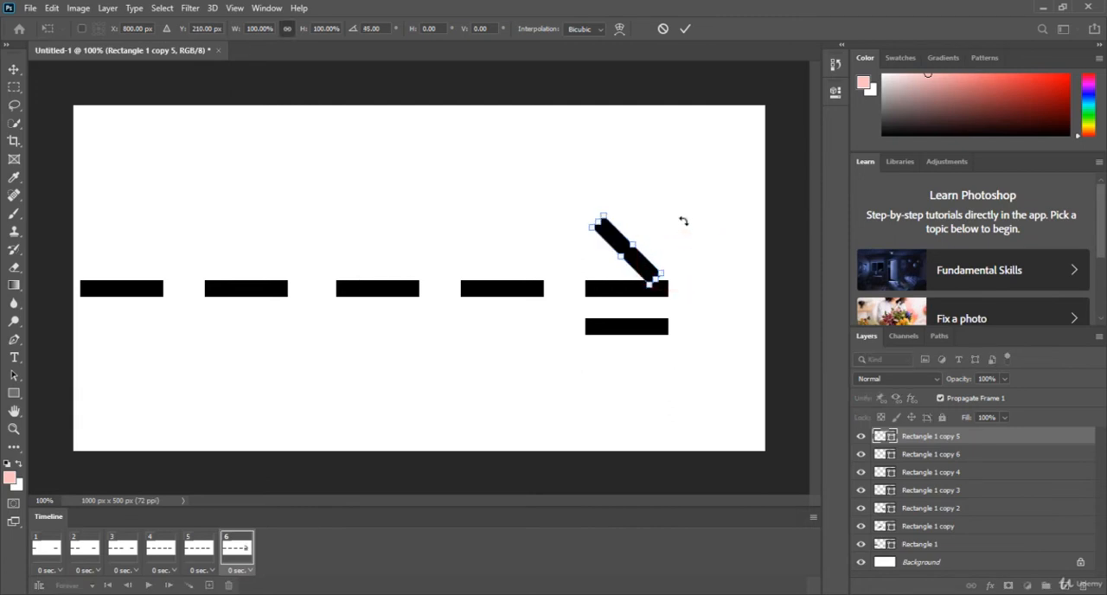
key("Return")
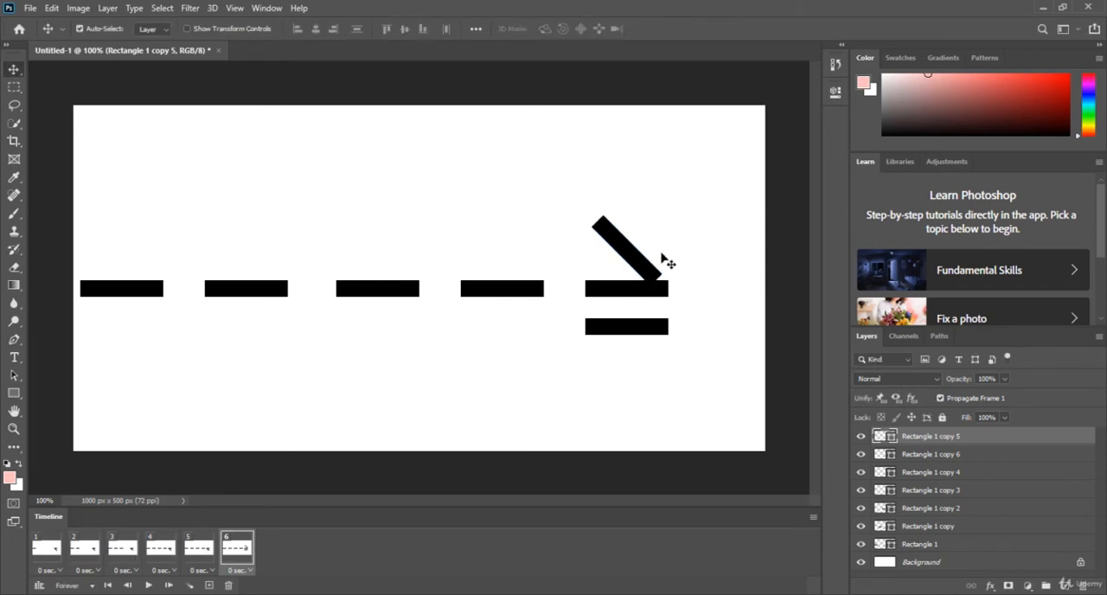
left_click_drag(642, 264, 647, 263)
Rotate the lower rectangle copy -45 degrees and move it to the last rectangle's tip to complete the arrowhead.
left_click(631, 336)
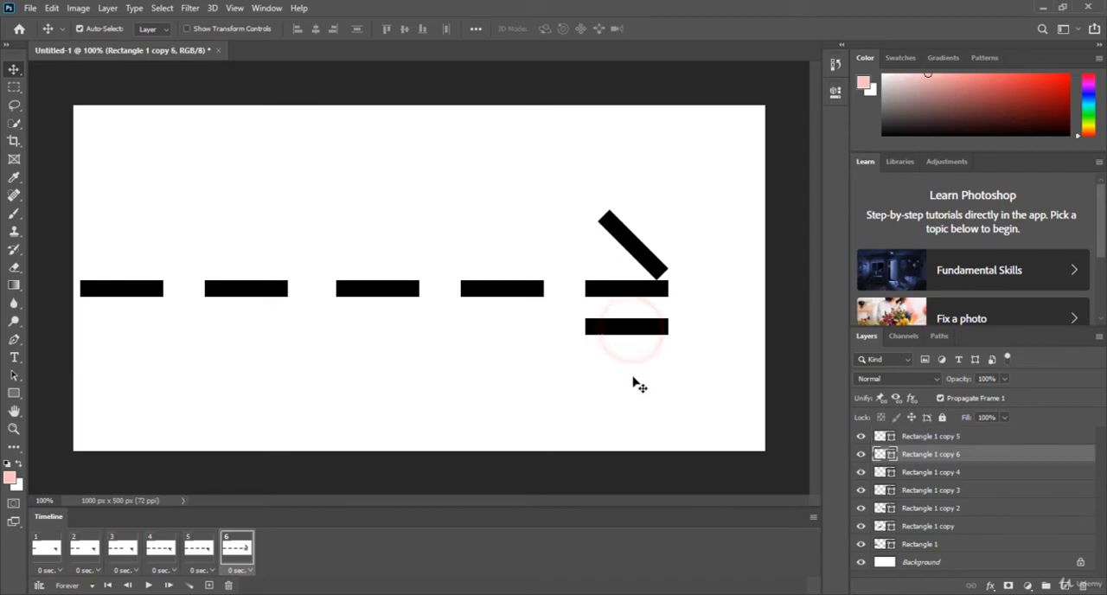
key("ctrl")
key("ctrl+t")
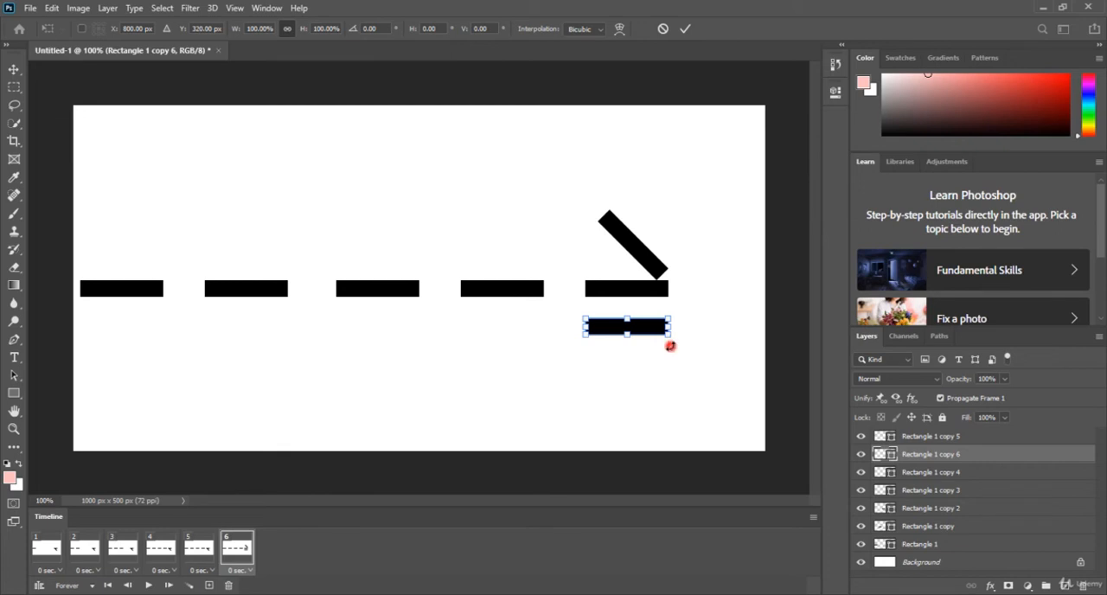
left_click_drag(670, 346, 683, 320)
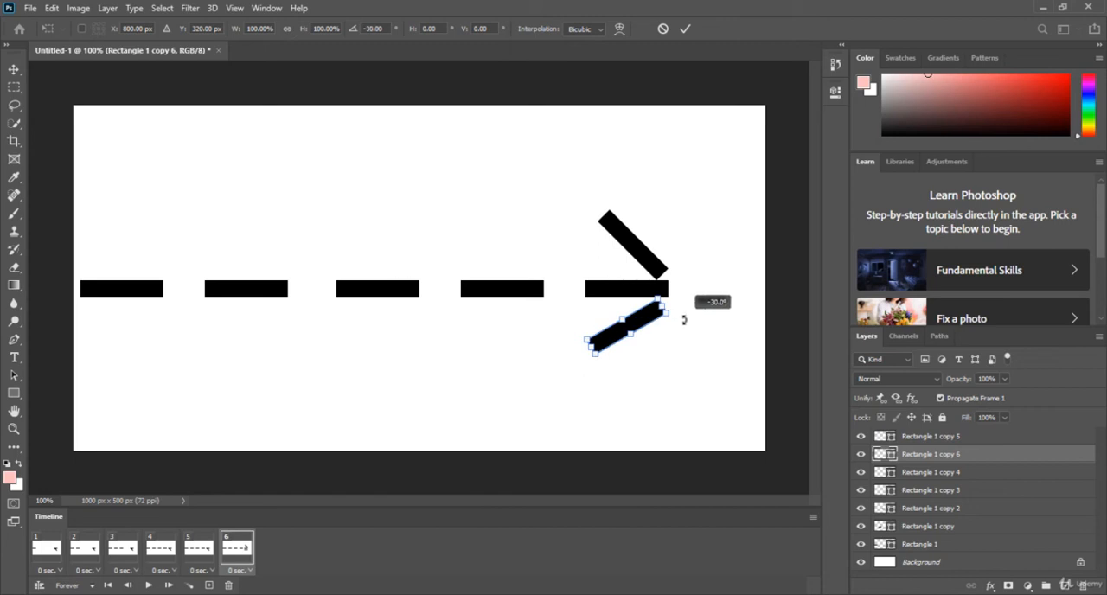
left_click_drag(683, 320, 683, 310)
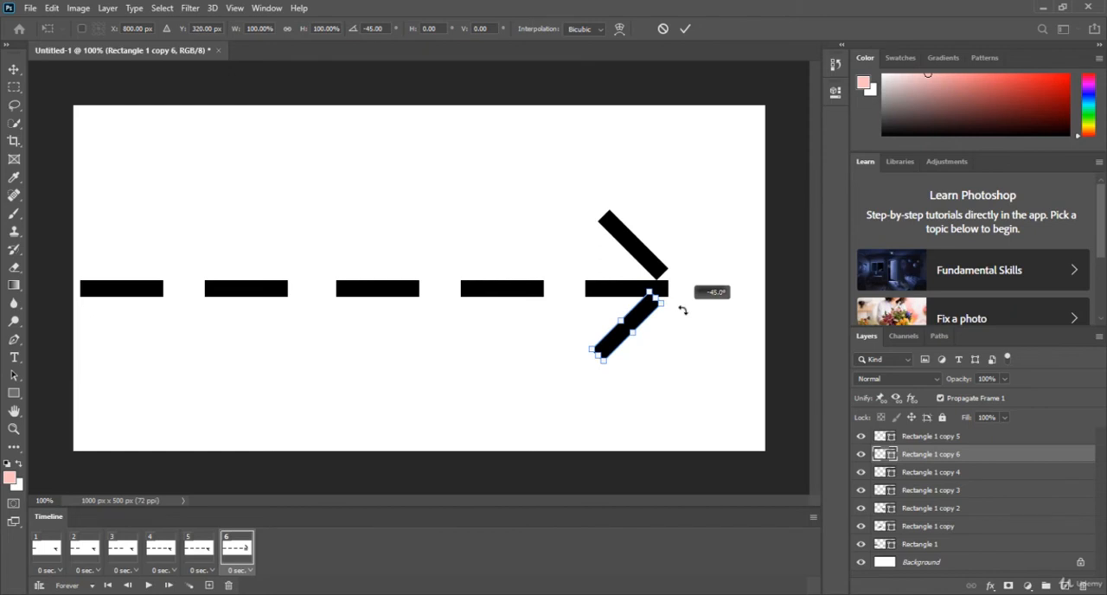
left_click_drag(683, 309, 674, 345)
key("ctrl+z")
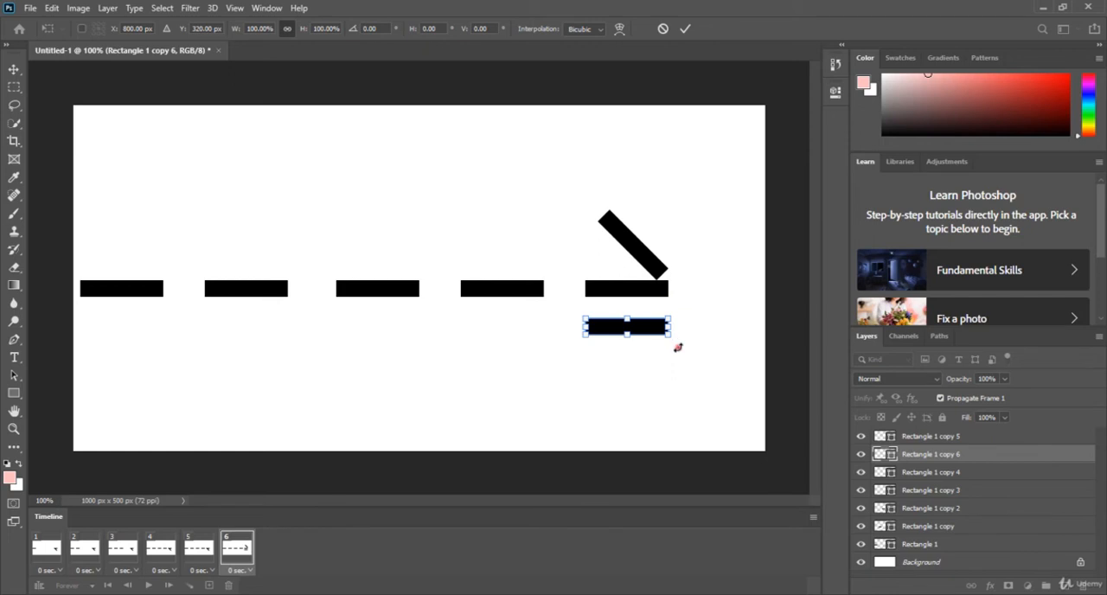
left_click_drag(677, 346, 677, 310)
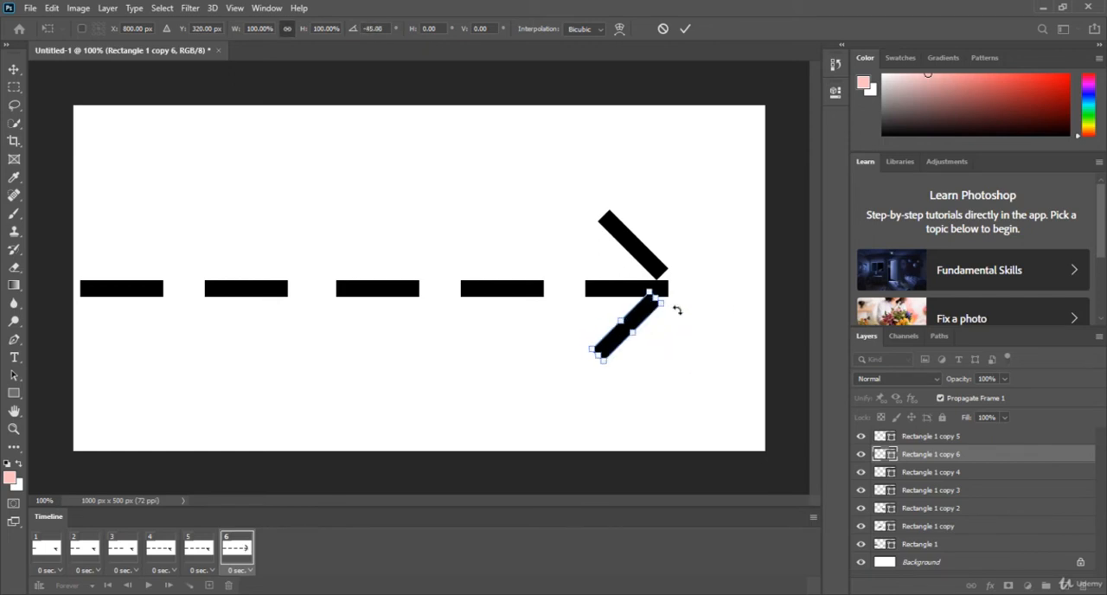
key("Return")
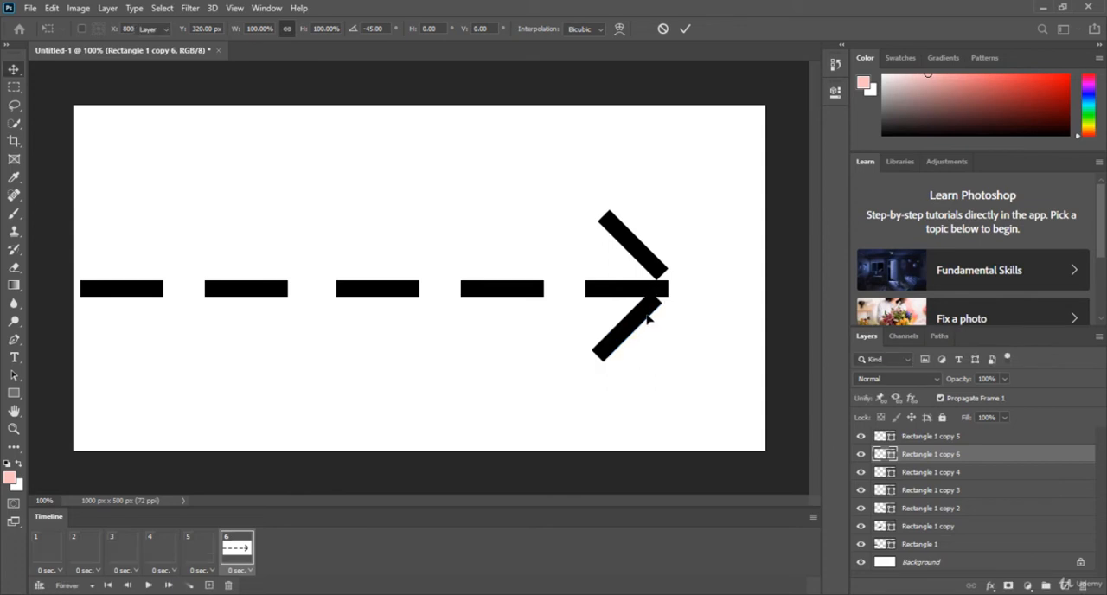
left_click_drag(651, 315, 651, 315)
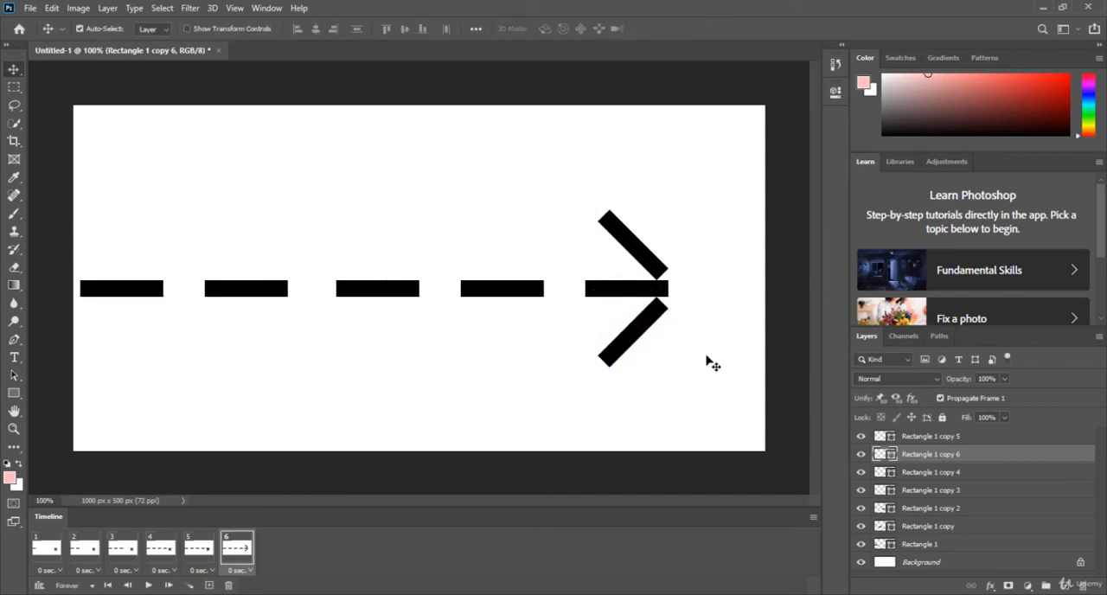
Check the earlier frames, select frames 1 through 5 together and hide the Rectangle 1 copy 5 and Rectangle 1 copy 6 layers.
left_click(200, 551)
left_click(155, 550)
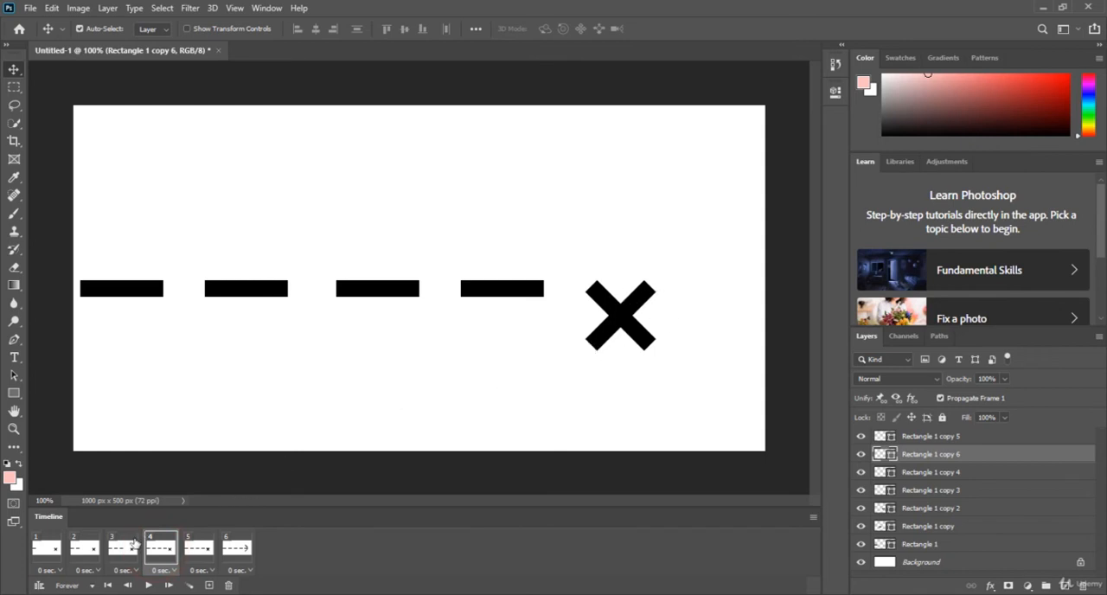
left_click(123, 551)
left_click(85, 550)
left_click(47, 550)
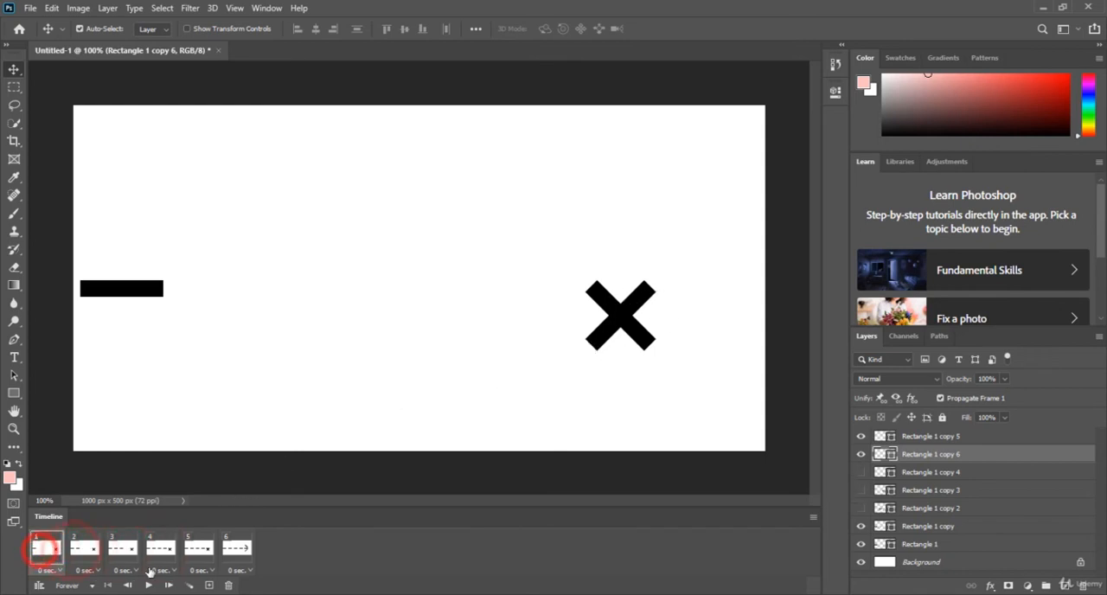
left_click(208, 551)
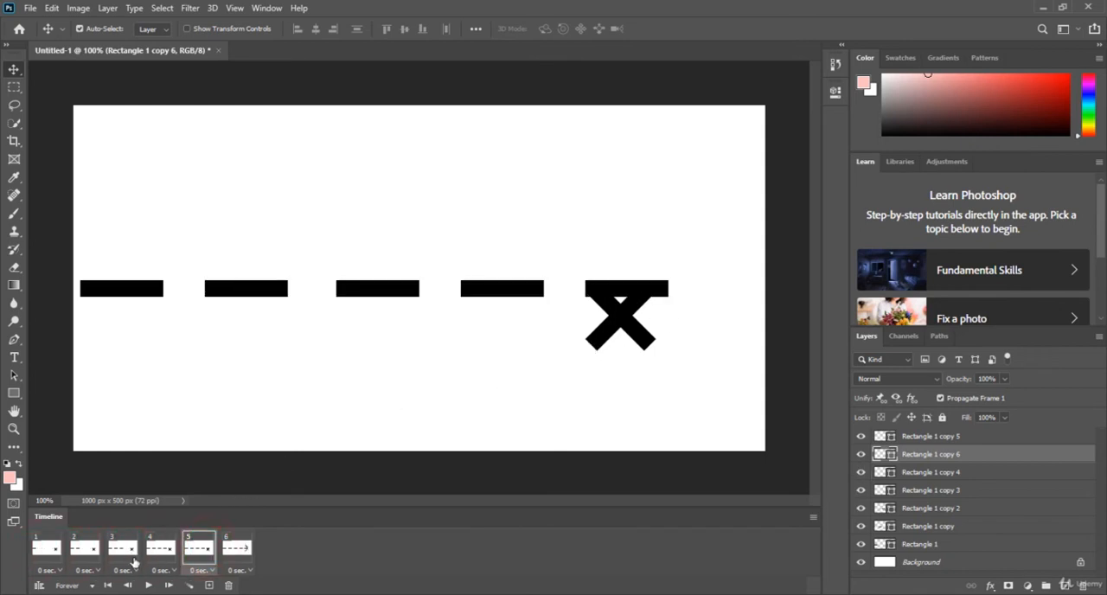
left_click(53, 551, "shift")
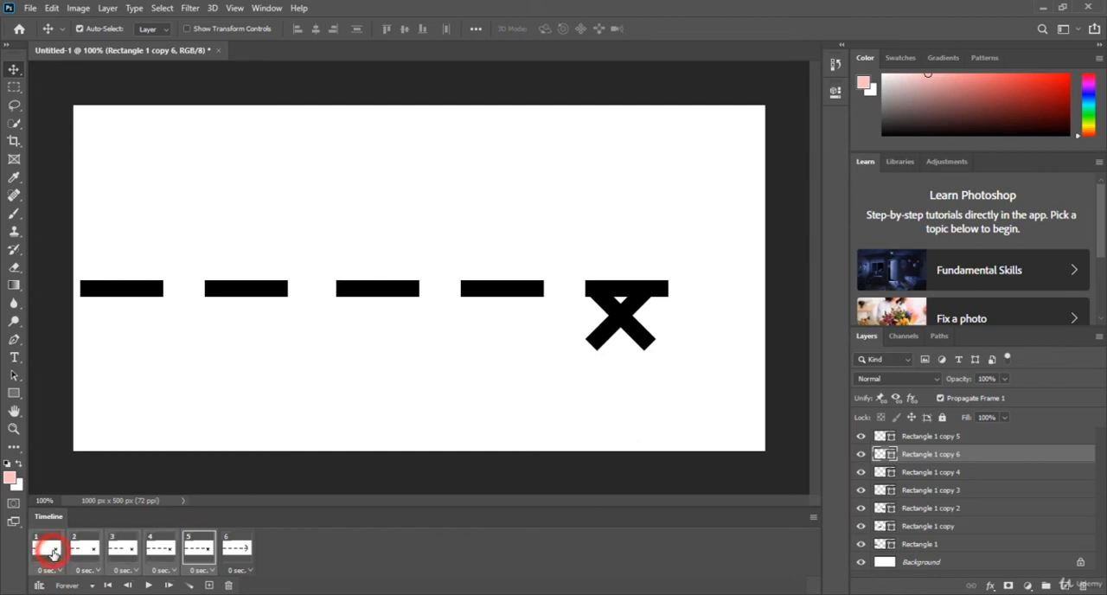
left_click(208, 550)
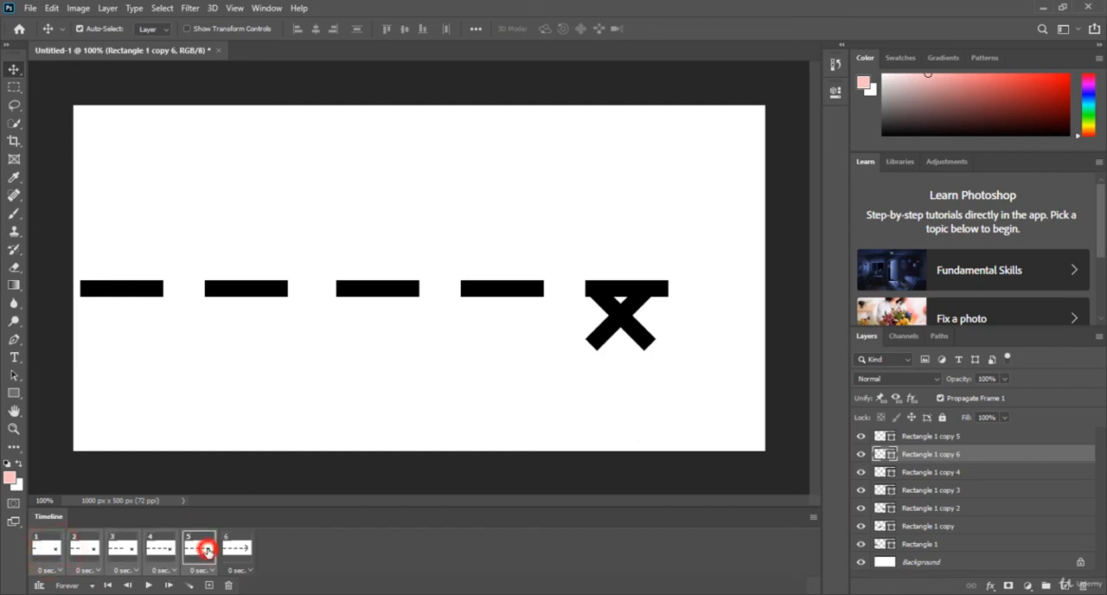
left_click(49, 550, "shift")
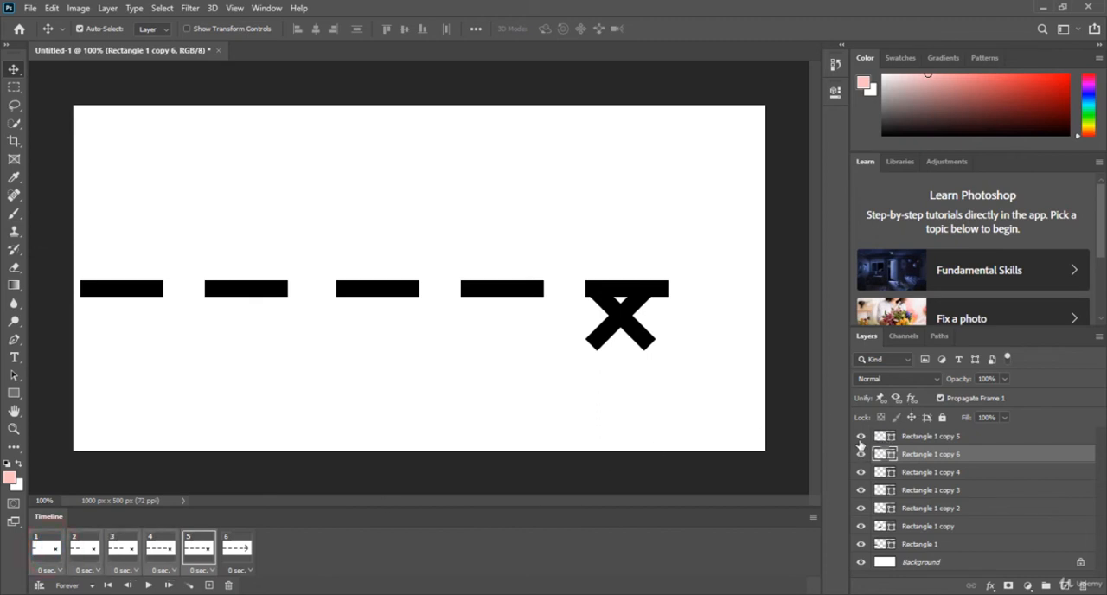
left_click(860, 436)
left_click(860, 454)
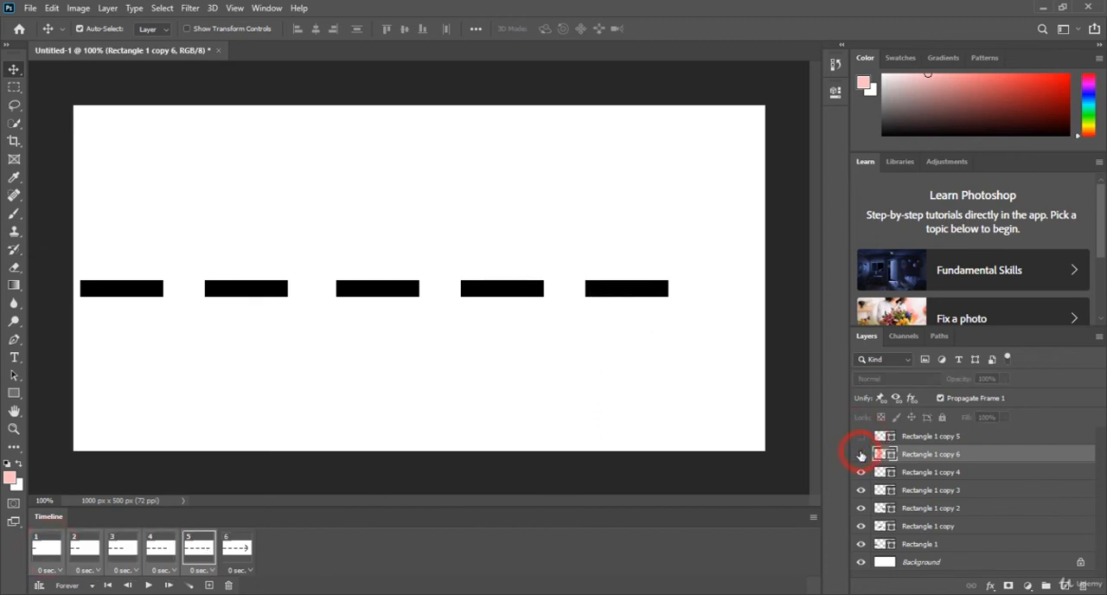
Add a seventh frame duplicated from frame 6.
left_click(233, 555)
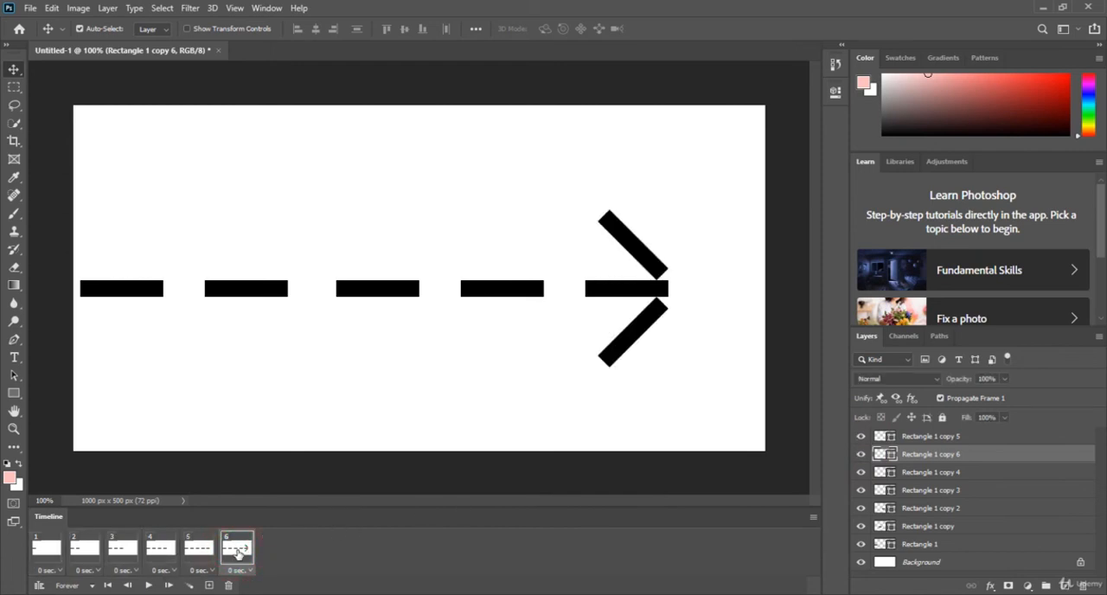
left_click(209, 587)
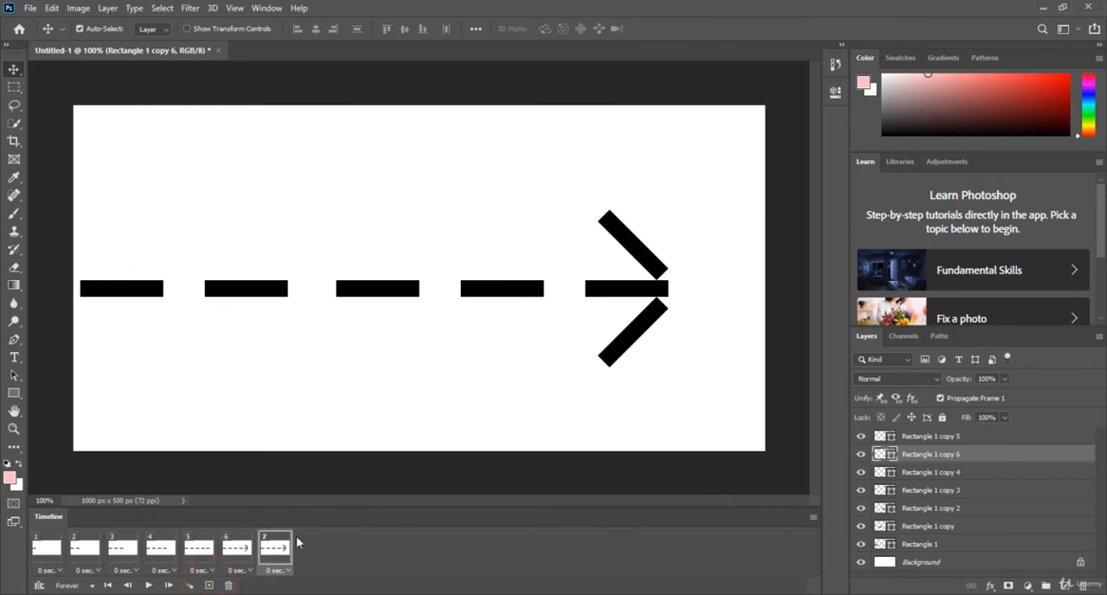
In frame 7, duplicate both diagonal arrowhead rectangles and place the copies outward to extend the lower and upper arms.
left_click(275, 552)
left_click_drag(633, 344, 563, 410)
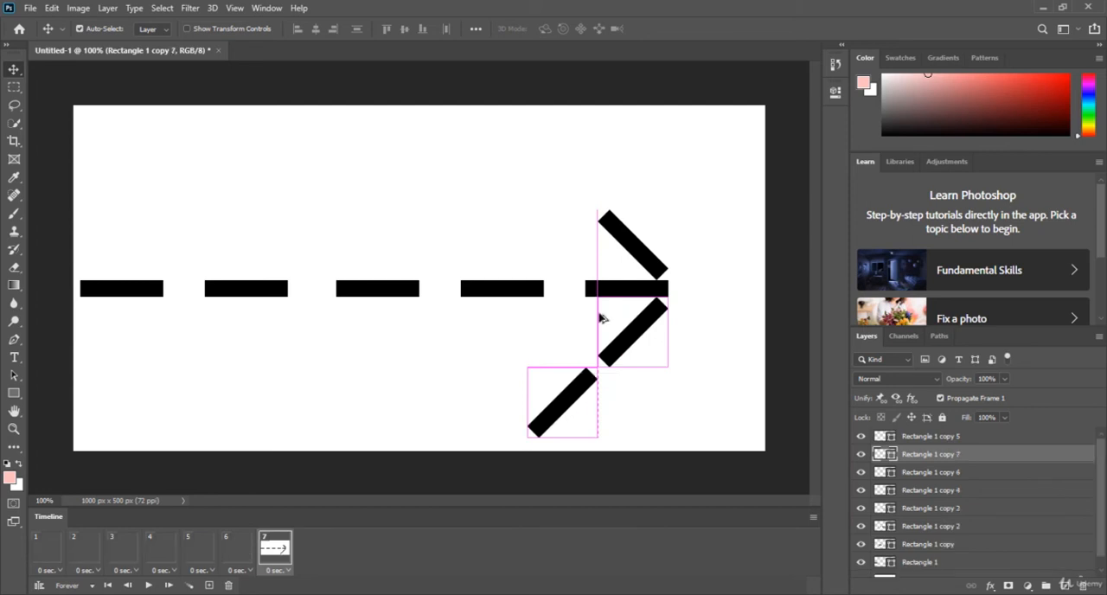
left_click(643, 248)
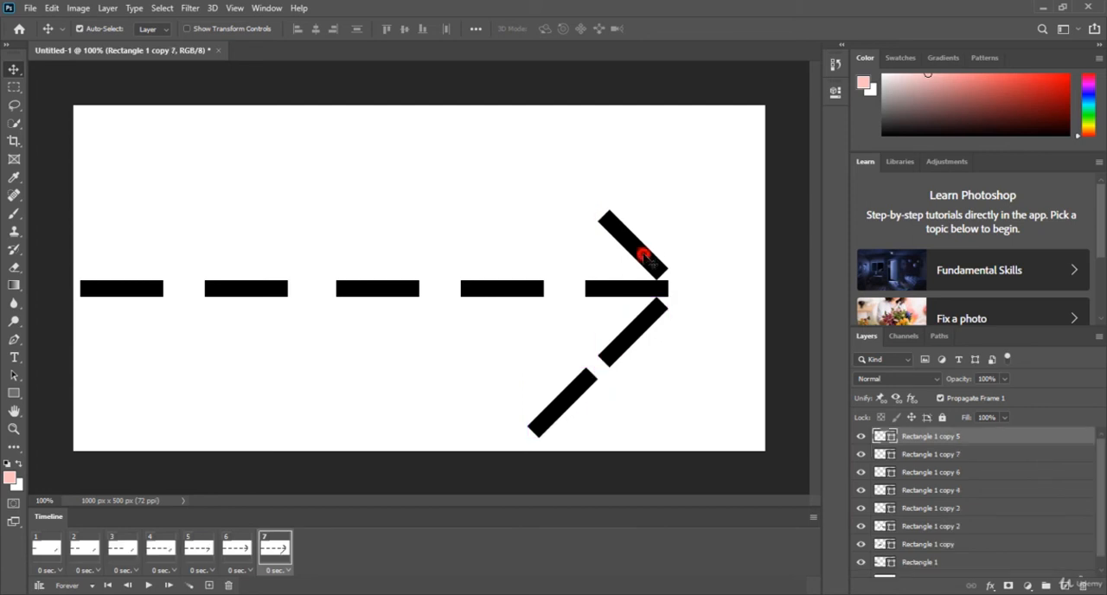
mouse_move(633, 249)
left_mouse_down()
mouse_move(618, 219)
mouse_move(554, 195)
mouse_move(575, 191)
left_mouse_up()
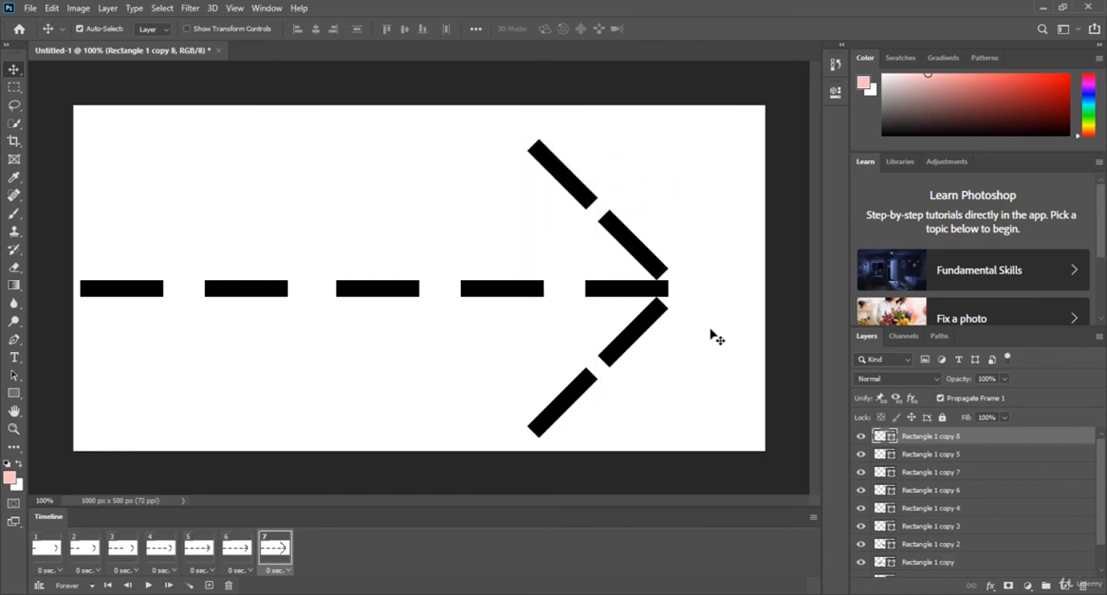
Check the earlier frames, select frames 1 through 5 together and hide the Rectangle 1 copy 8 and Rectangle 1 copy 7 layers.
left_click(240, 550)
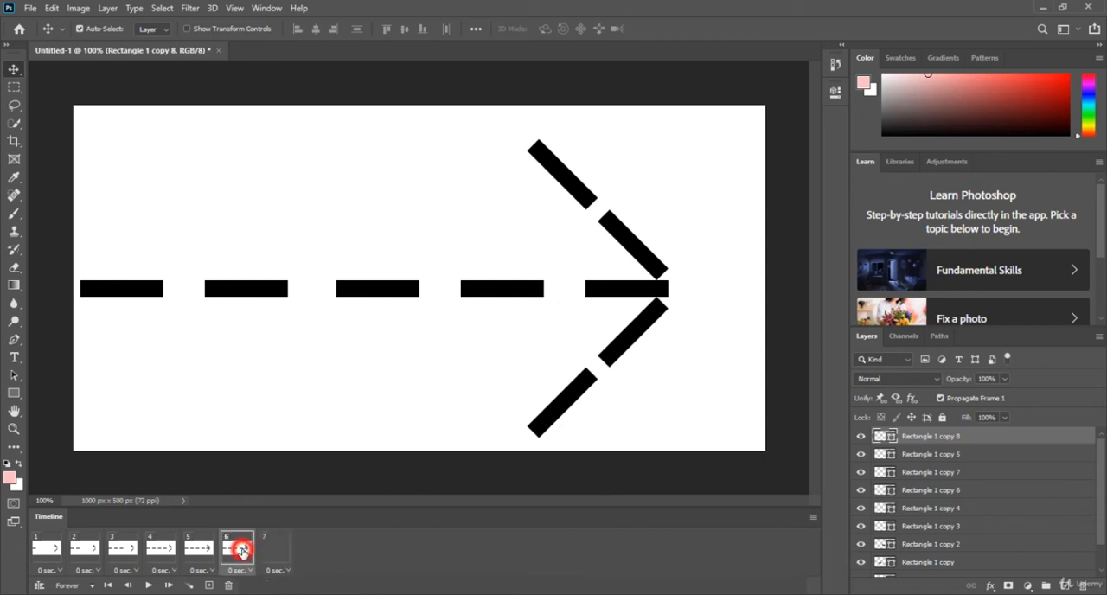
left_click(198, 549)
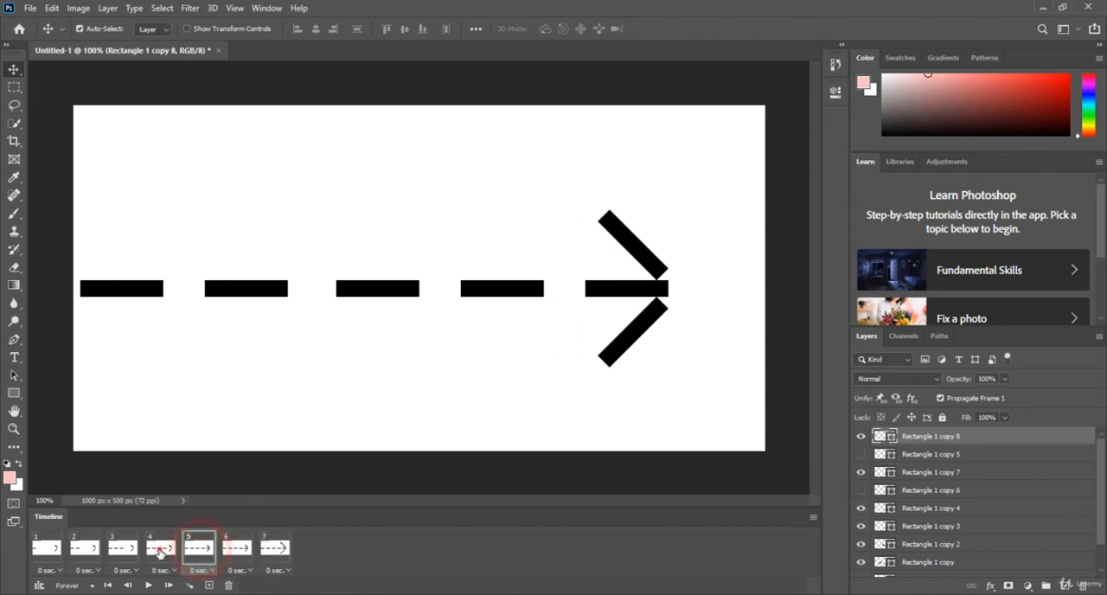
left_click(160, 550)
left_click(122, 550)
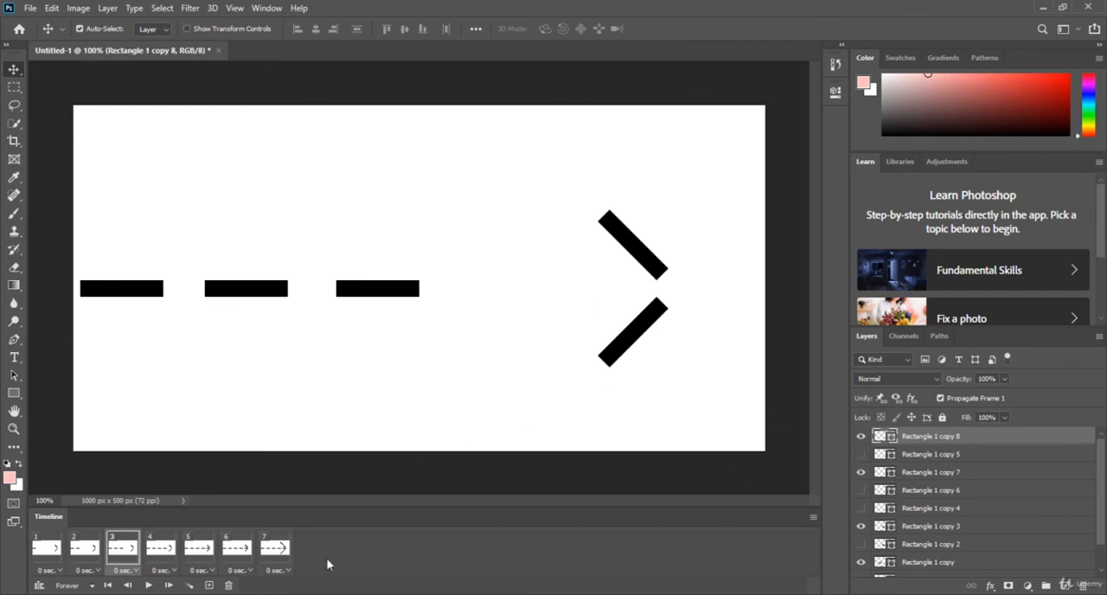
left_click(161, 550)
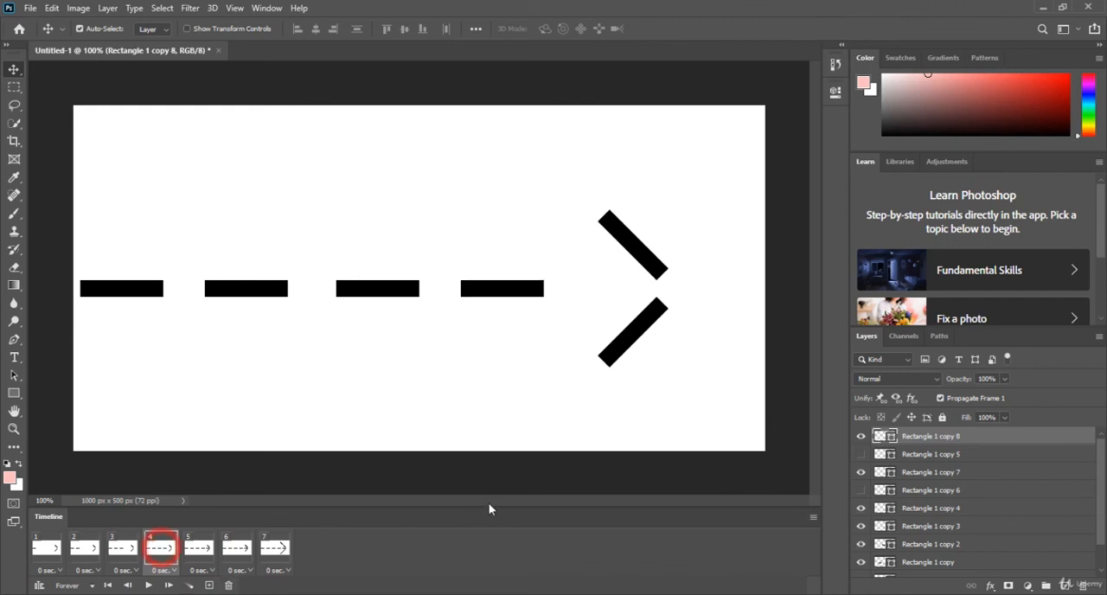
left_click(195, 548)
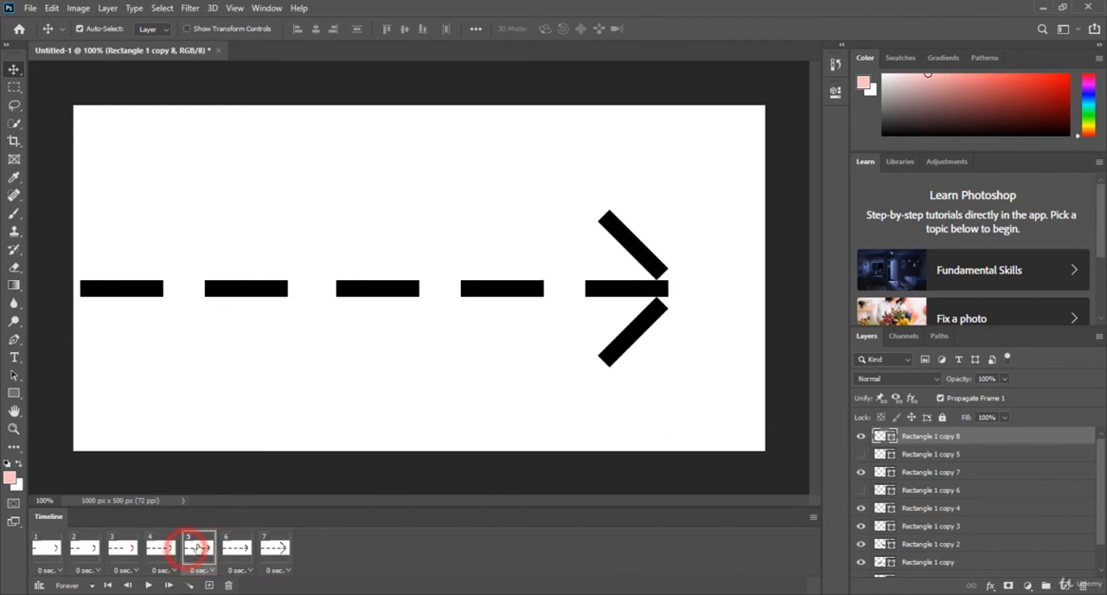
left_click(235, 554)
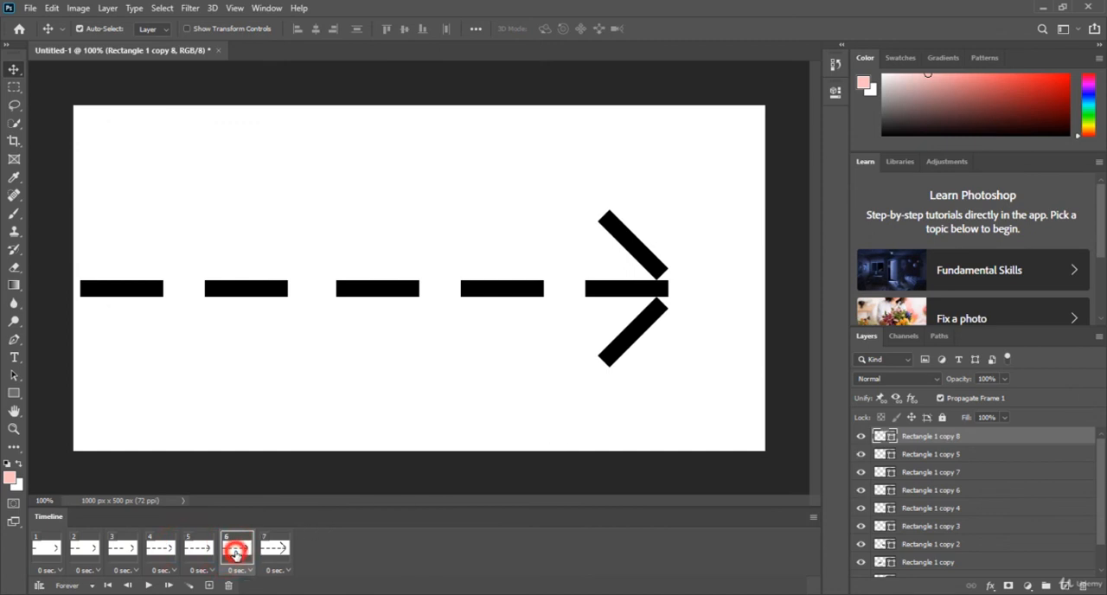
left_click(200, 551)
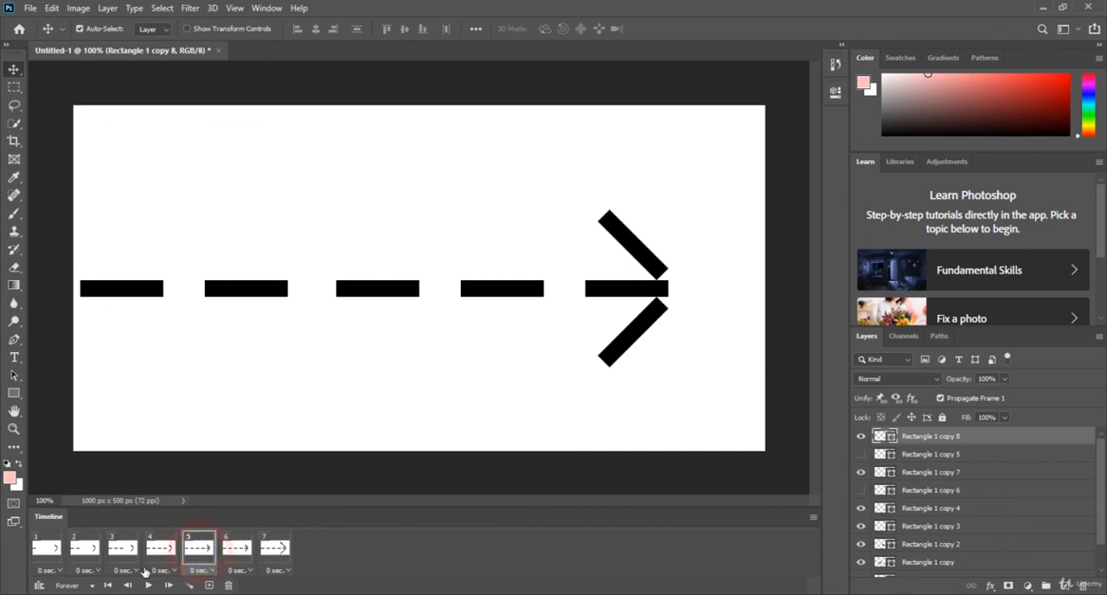
left_click(62, 558)
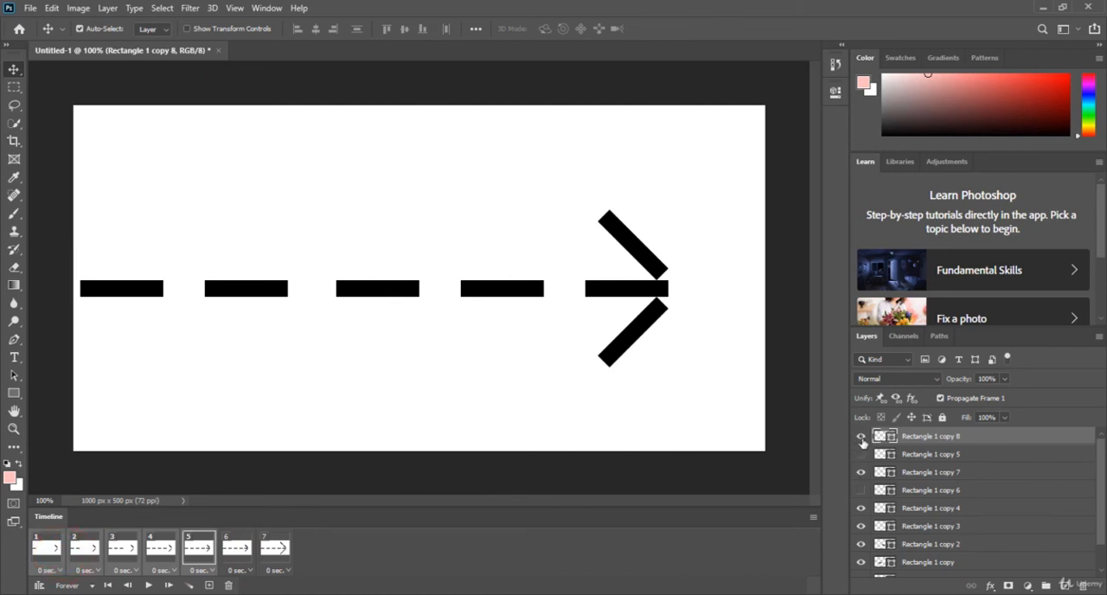
left_click(860, 436)
left_click(861, 472)
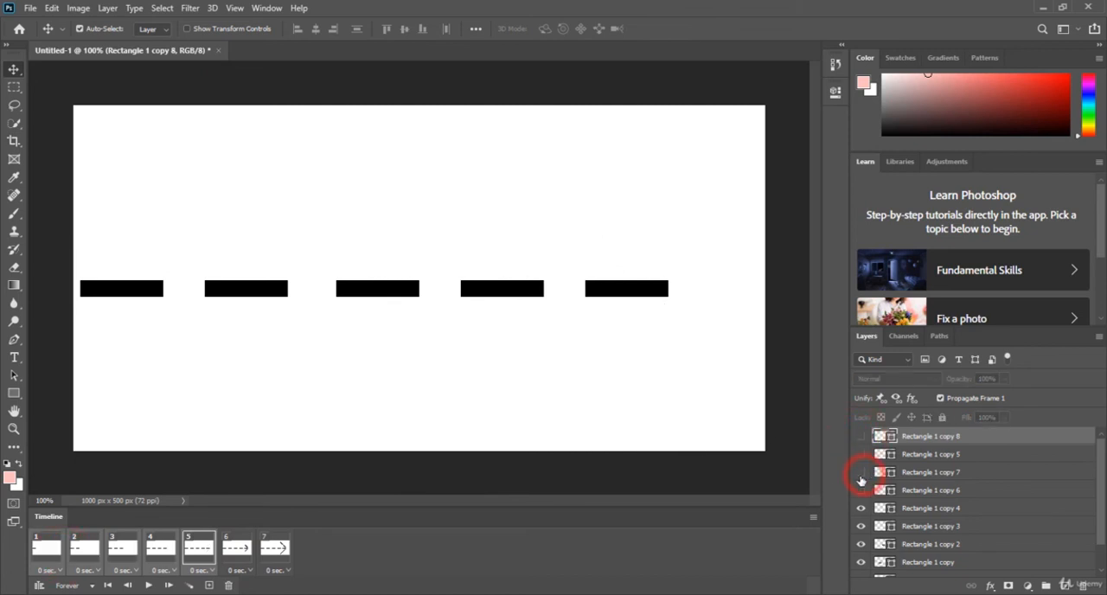
Check frames 6 and 7, play the whole animation on the canvas and stop the playback.
left_click(248, 552)
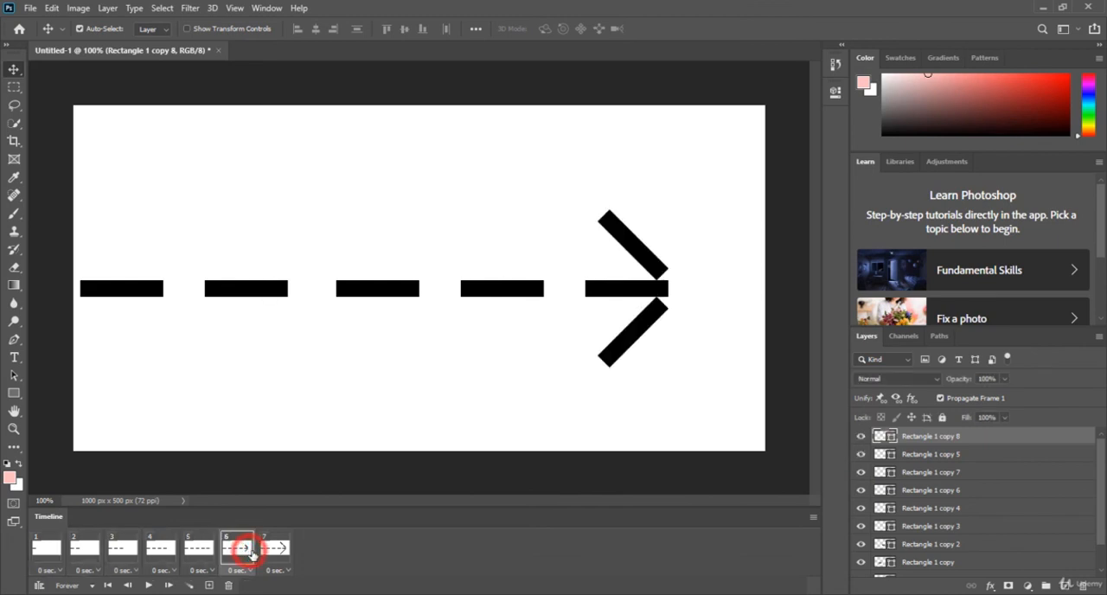
left_click(272, 549)
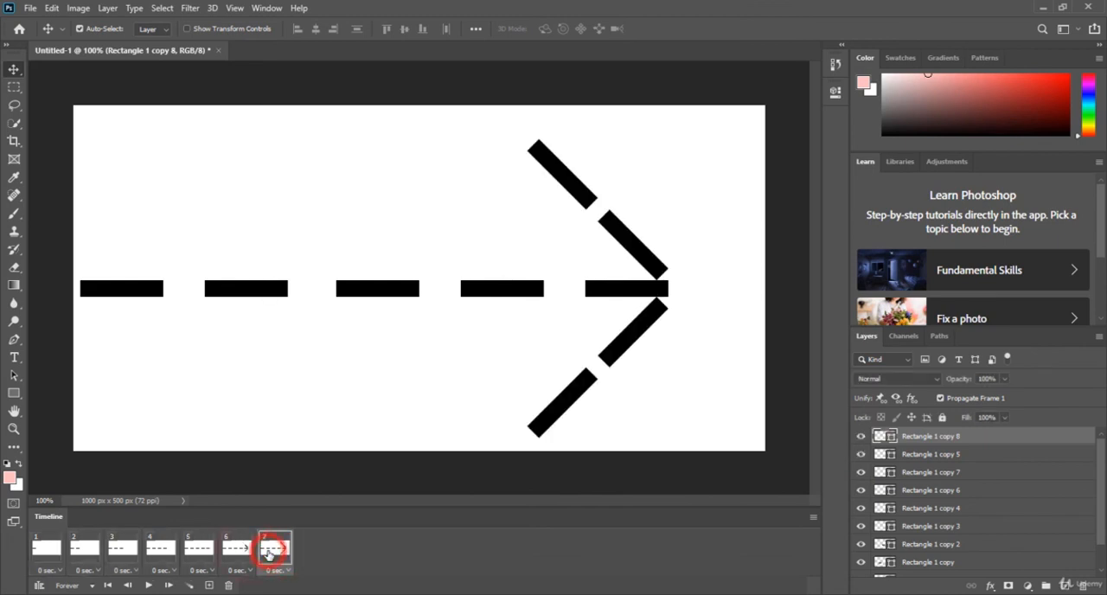
left_click(144, 586)
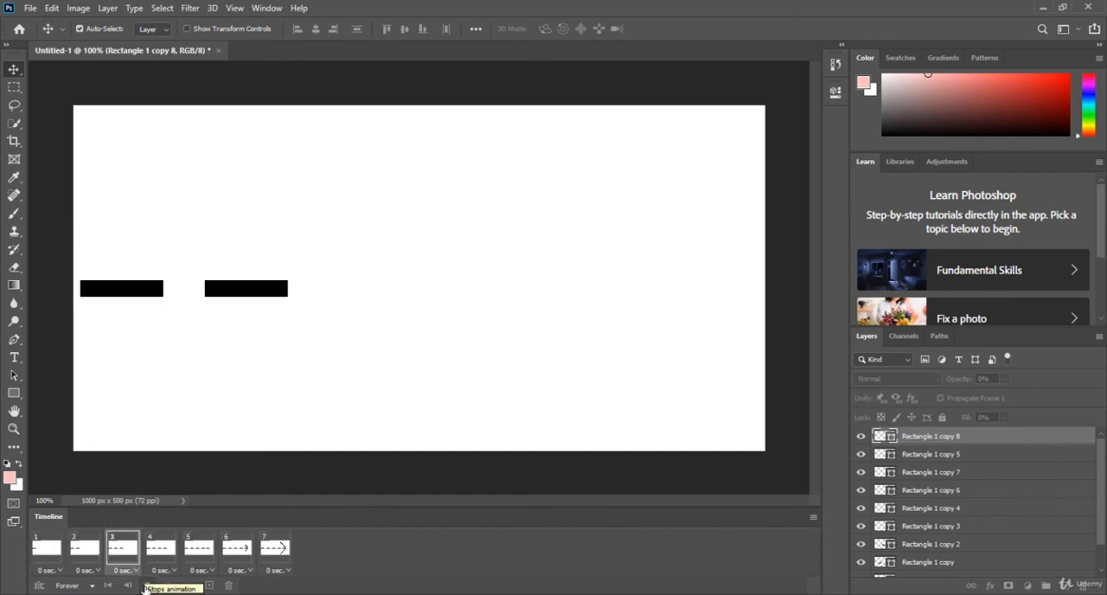
left_click(145, 587)
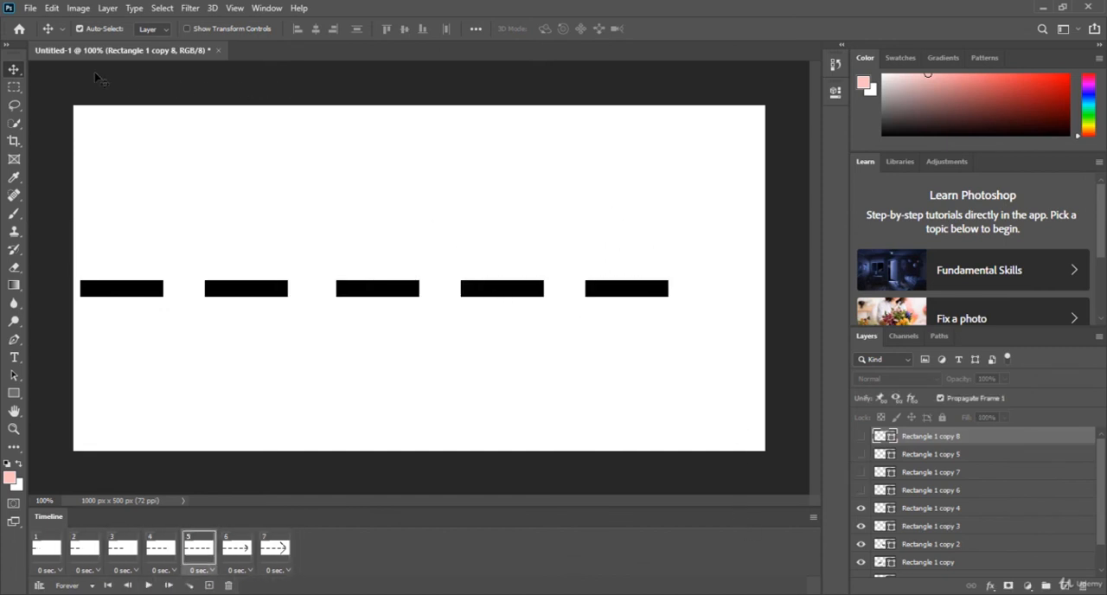
Open the Save for Web (Legacy) export for the animation and choose GIF as the file format.
left_click(31, 9)
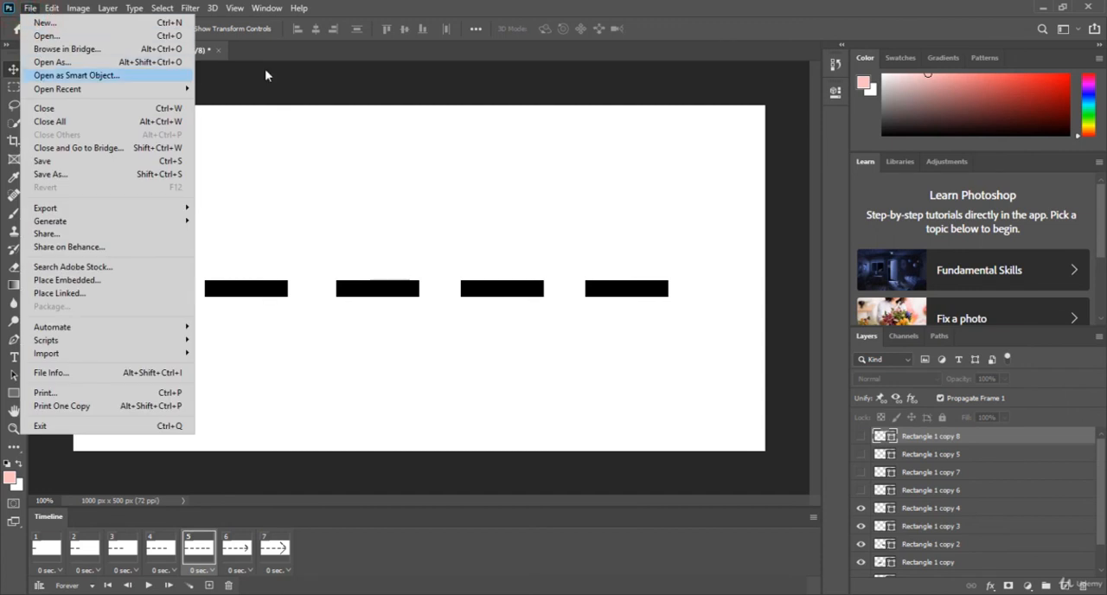
left_click(476, 54)
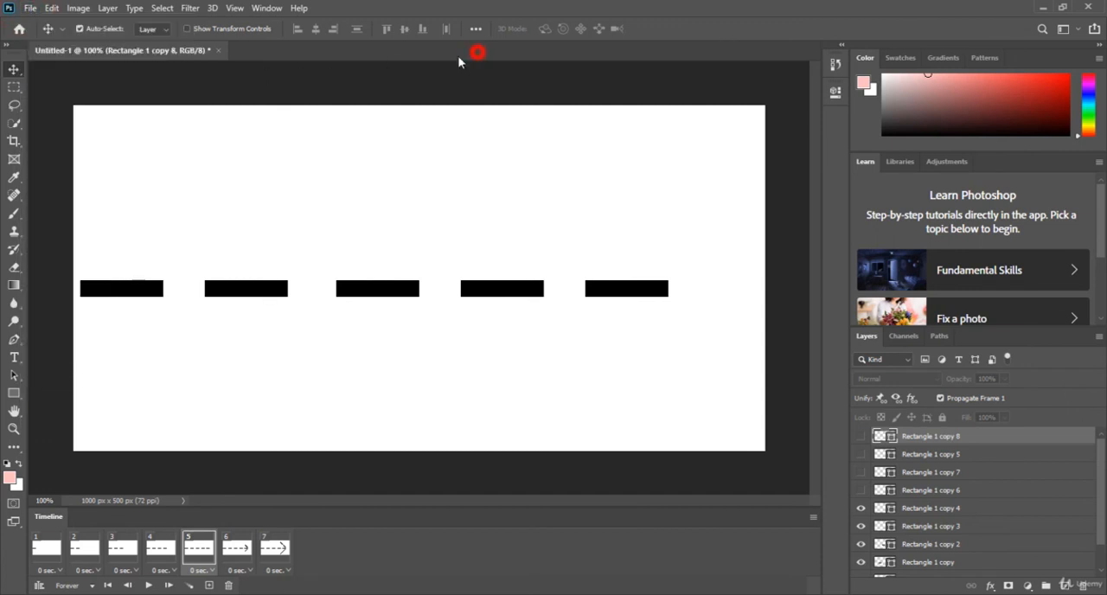
left_click(30, 10)
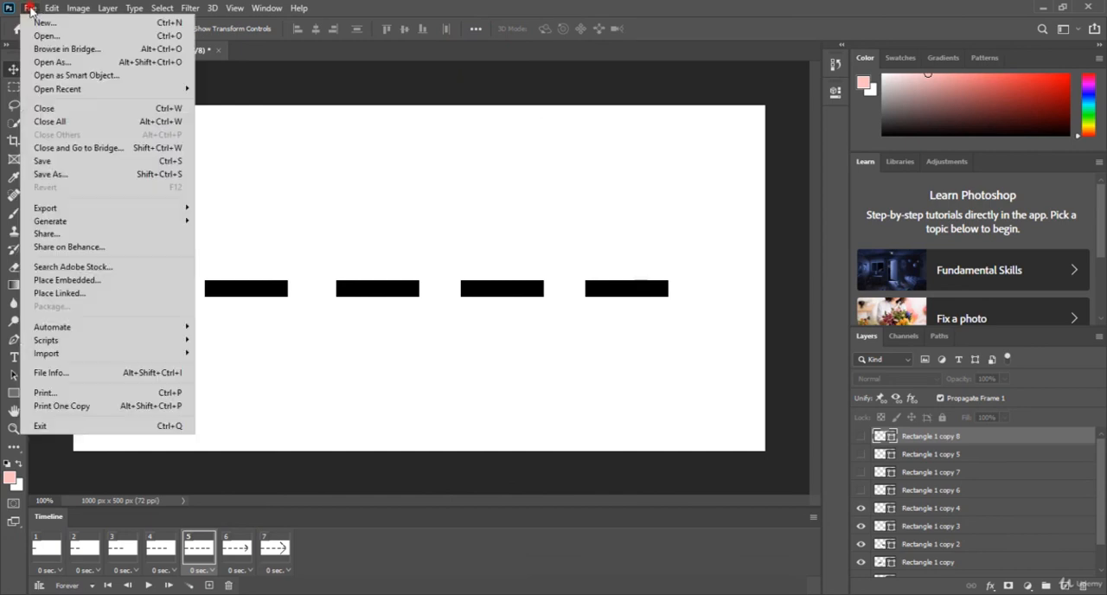
mouse_move(121, 212)
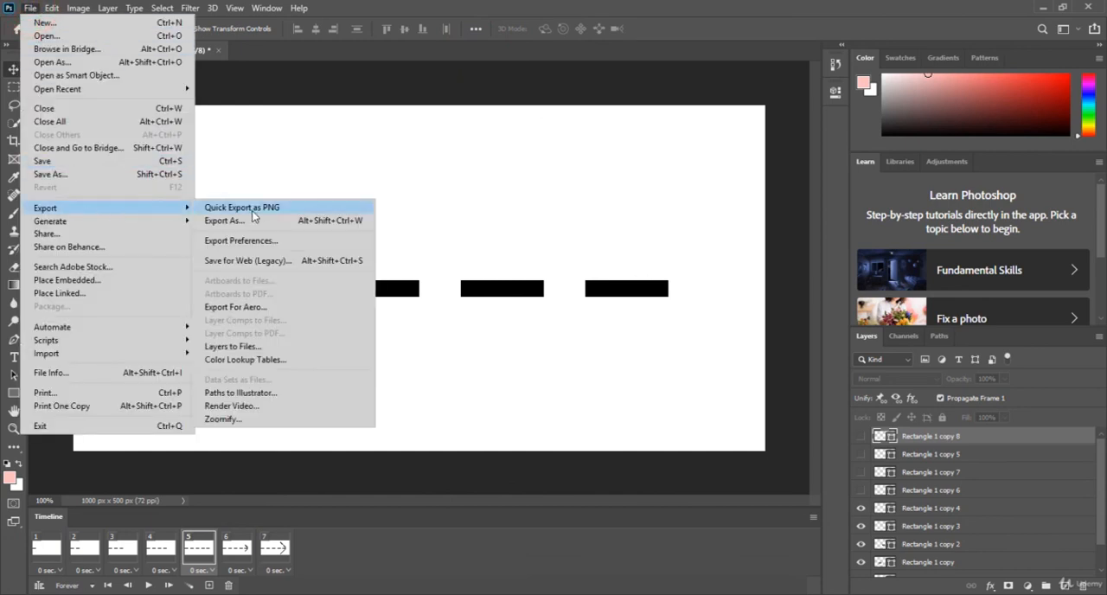
left_click(319, 261)
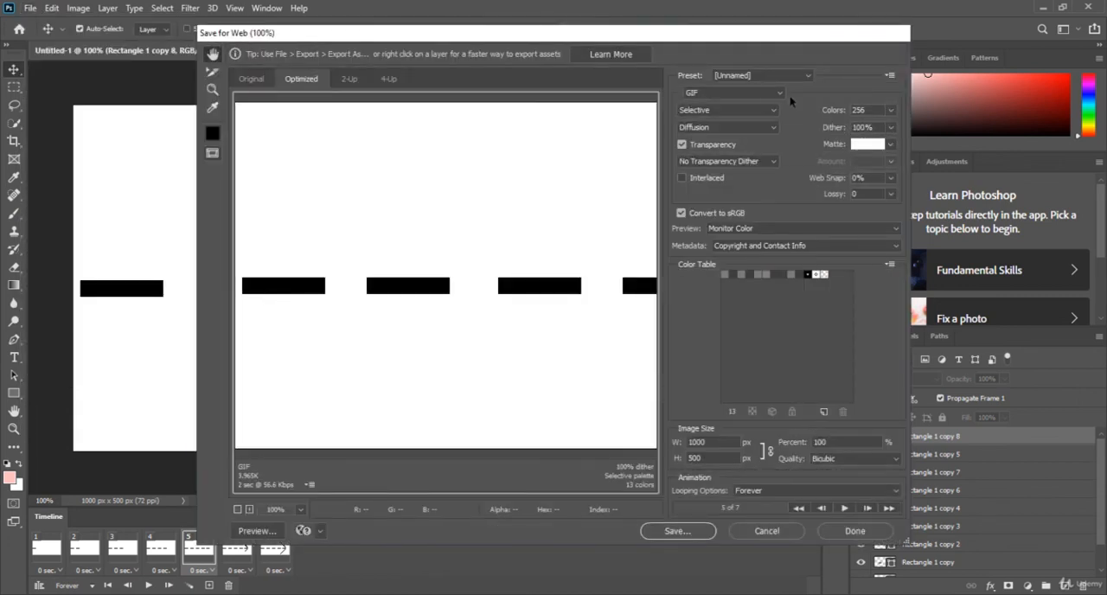
left_click(775, 93)
left_click(749, 108)
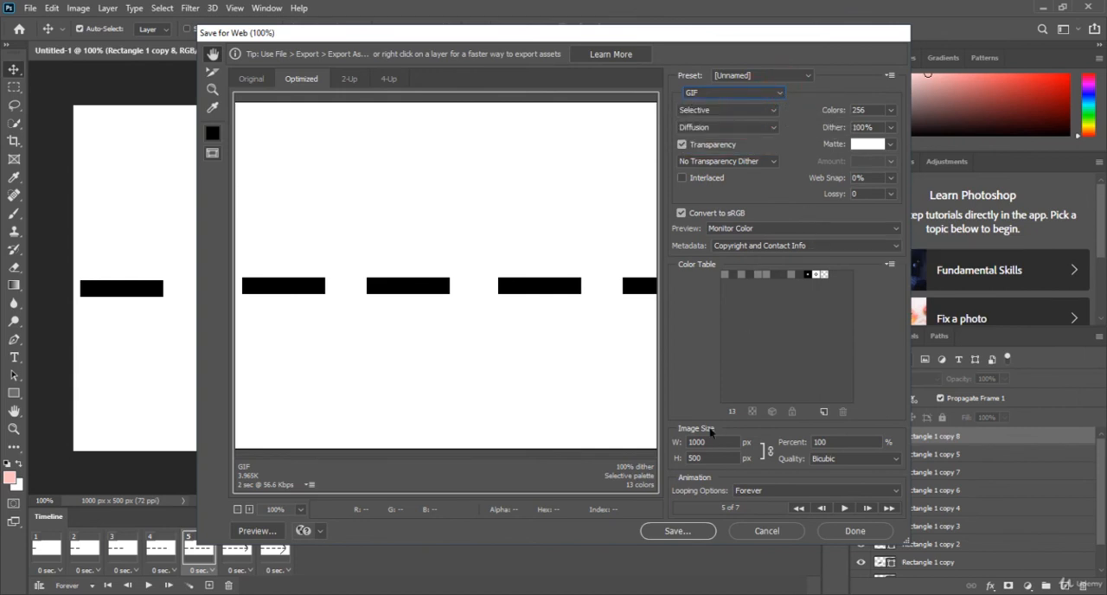
Try the Once looping option, open and cancel the custom loop count, and set the GIF's looping back to Forever.
left_click(786, 490)
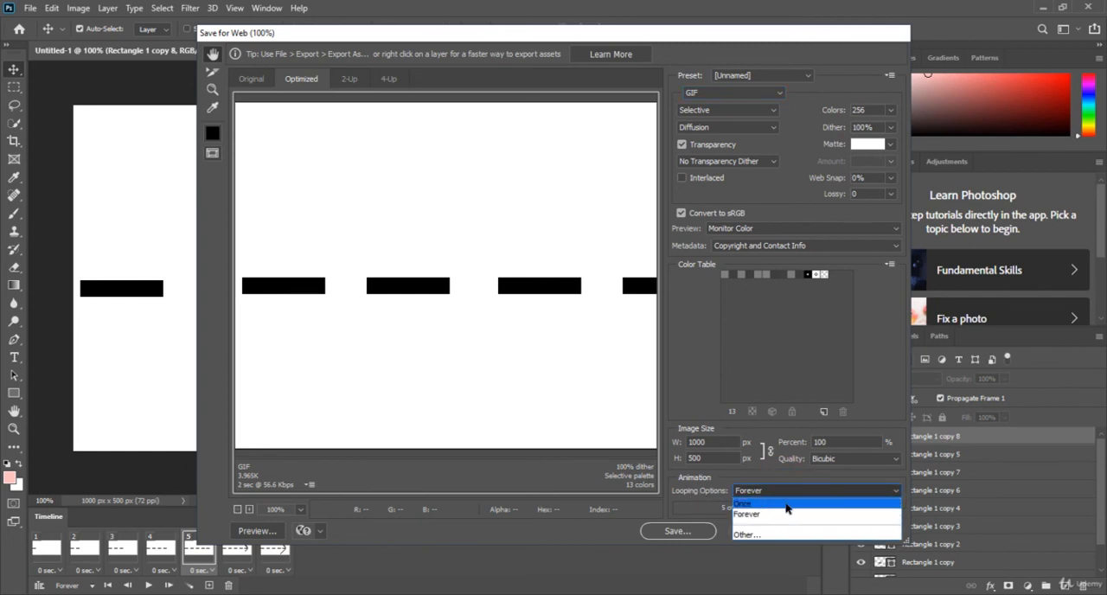
left_click(786, 504)
left_click(794, 490)
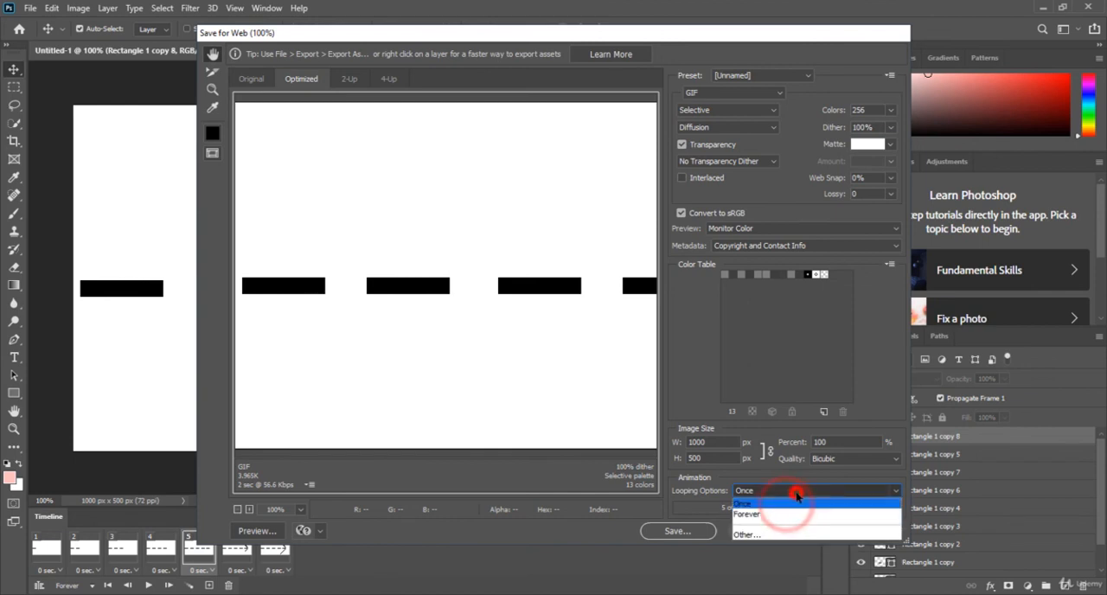
left_click(761, 534)
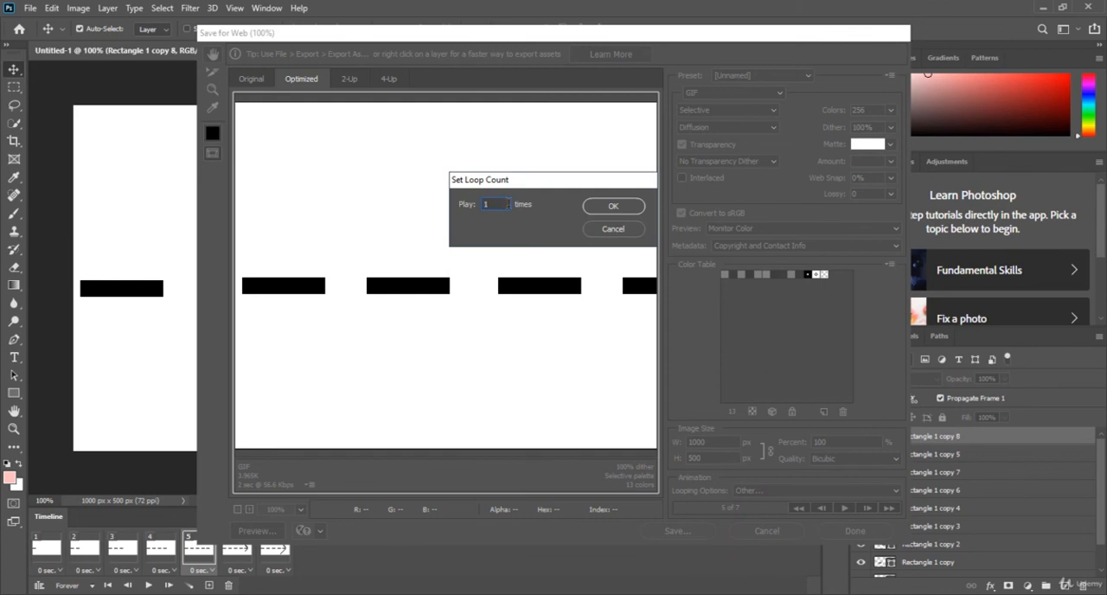
left_click(625, 229)
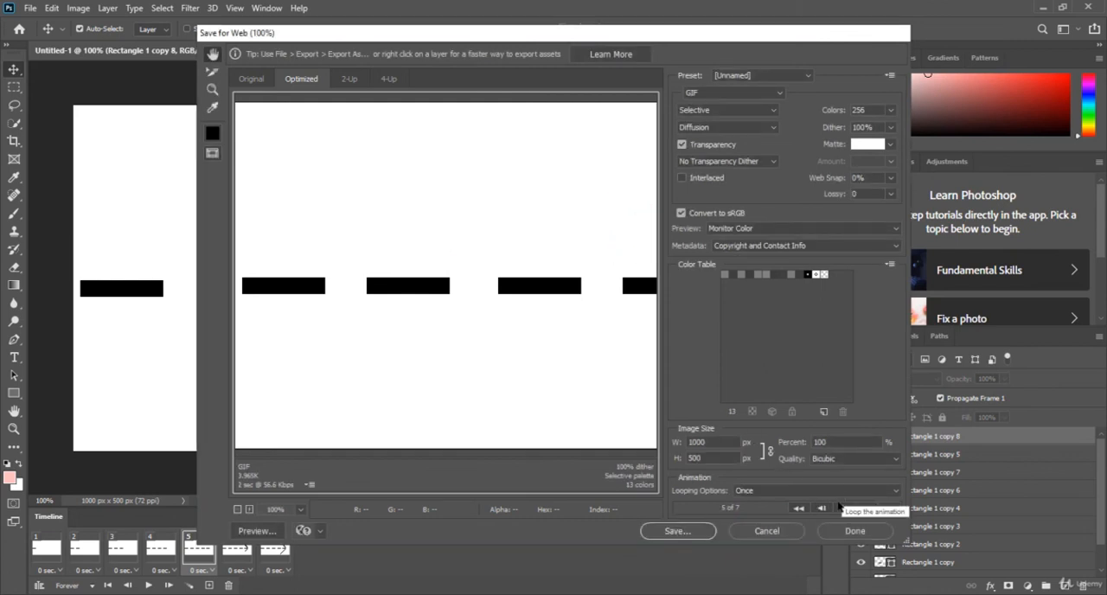
left_click(859, 495)
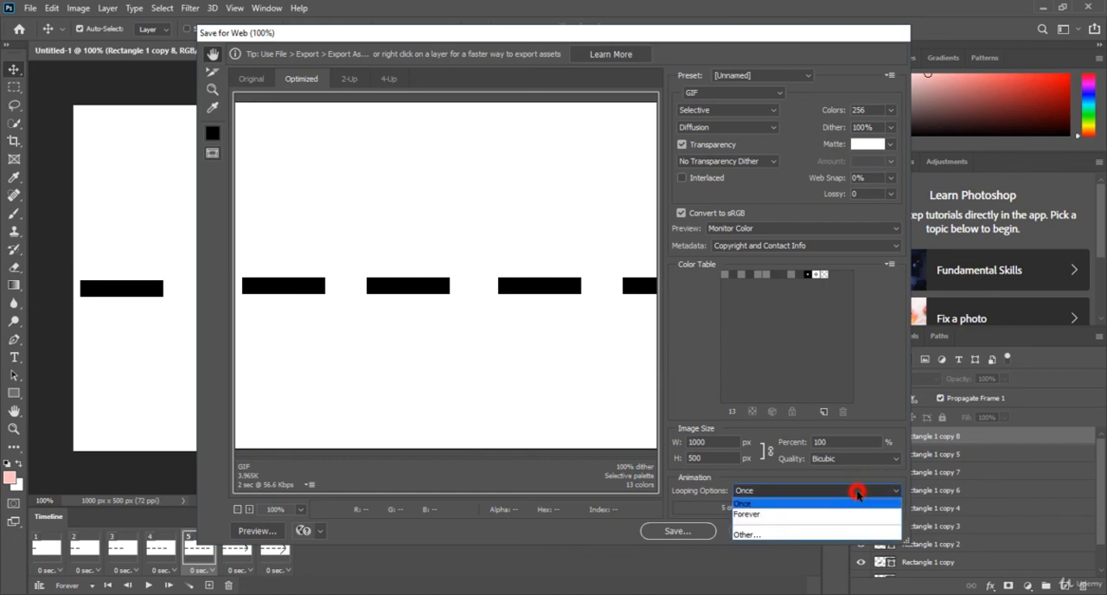
left_click(848, 513)
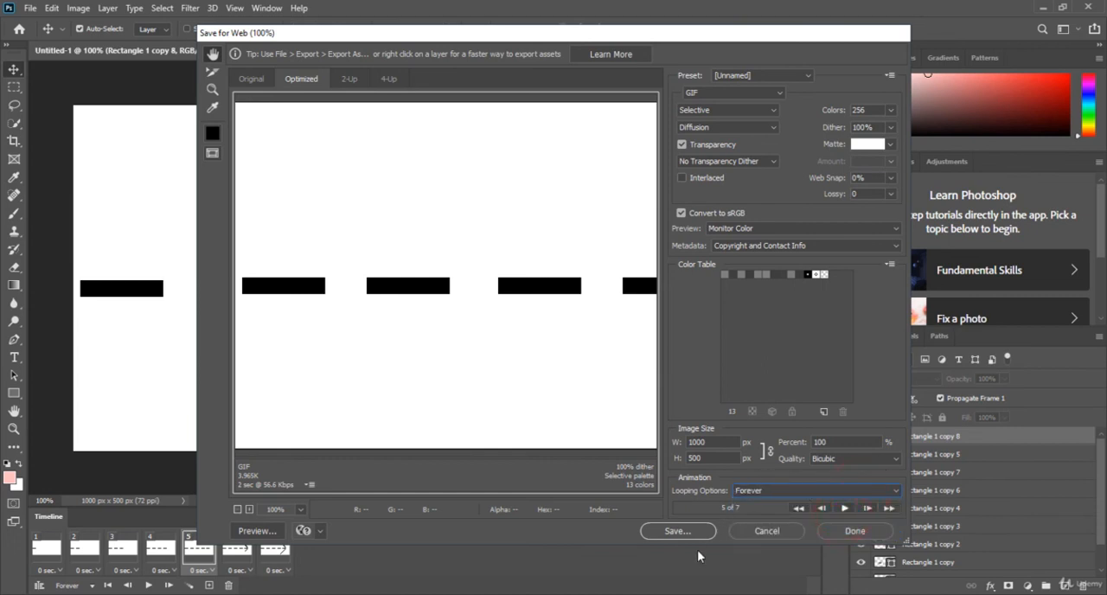